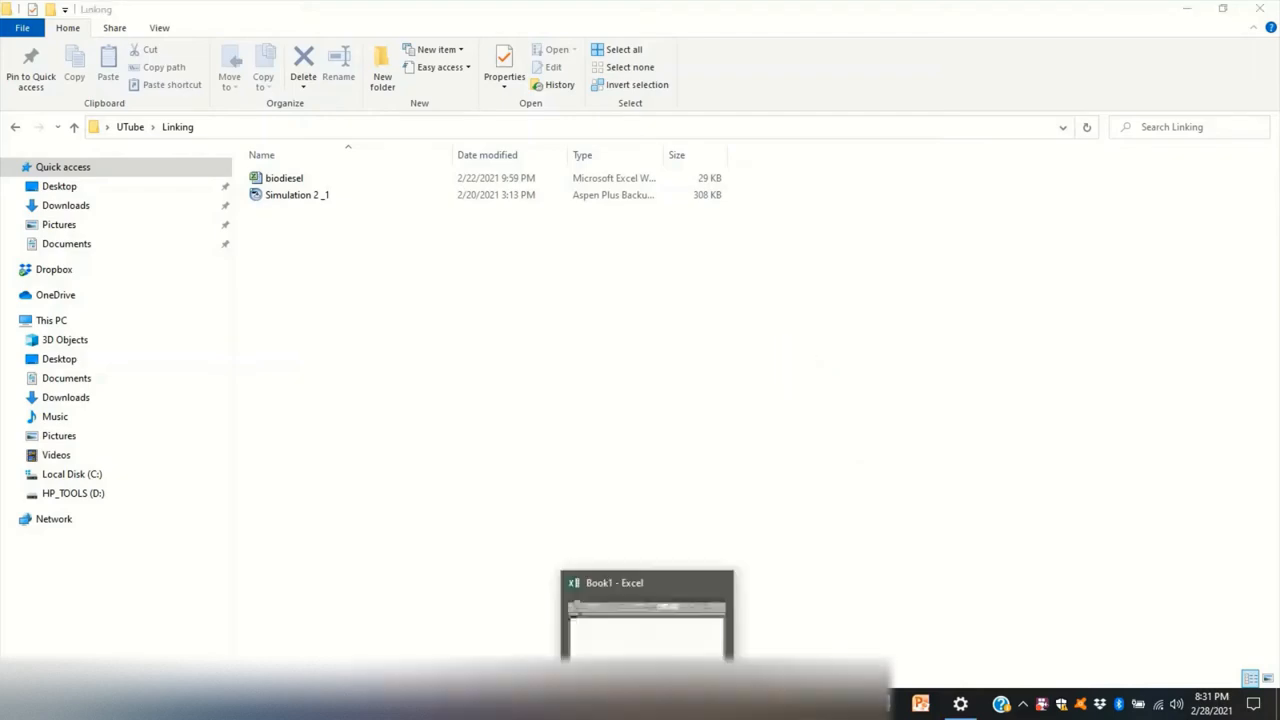
- Open the biodiesel workbook from the Linking folder in Excel and maximize its window
left_click(660, 706)
left_click(1224, 12)
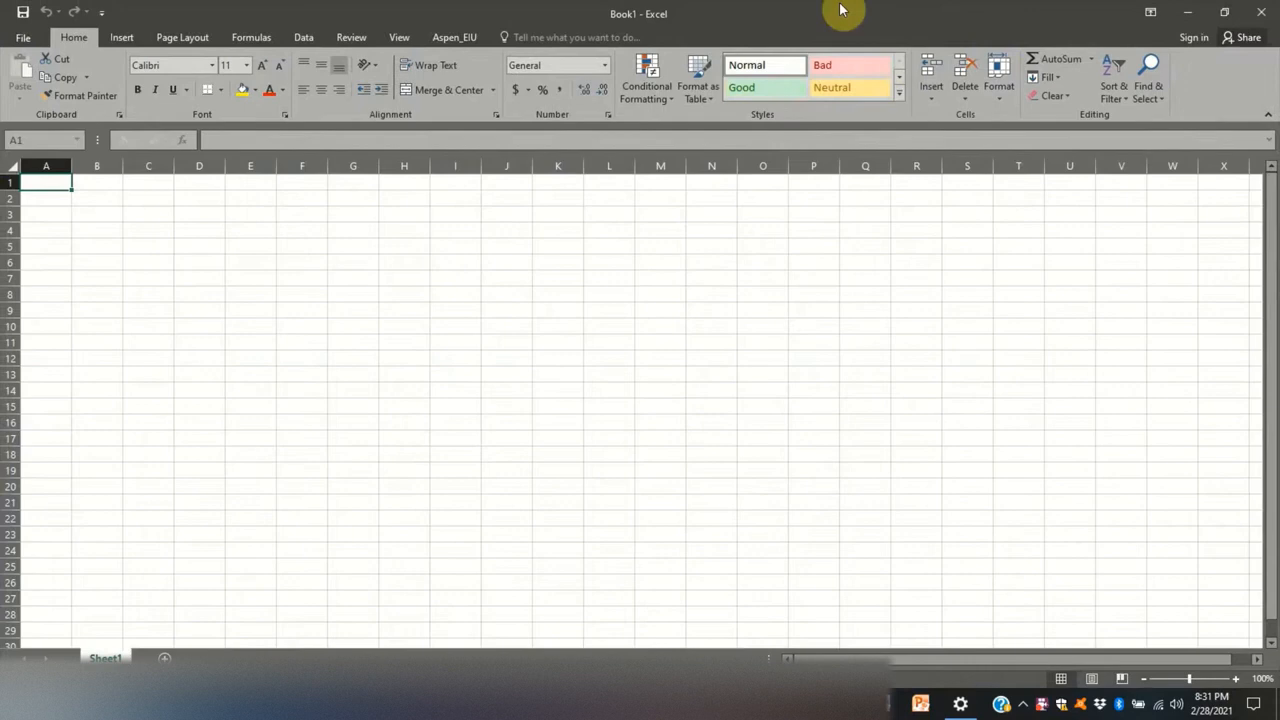
left_click_drag(843, 9, 1115, 45)
left_click_drag(255, 178, 592, 372)
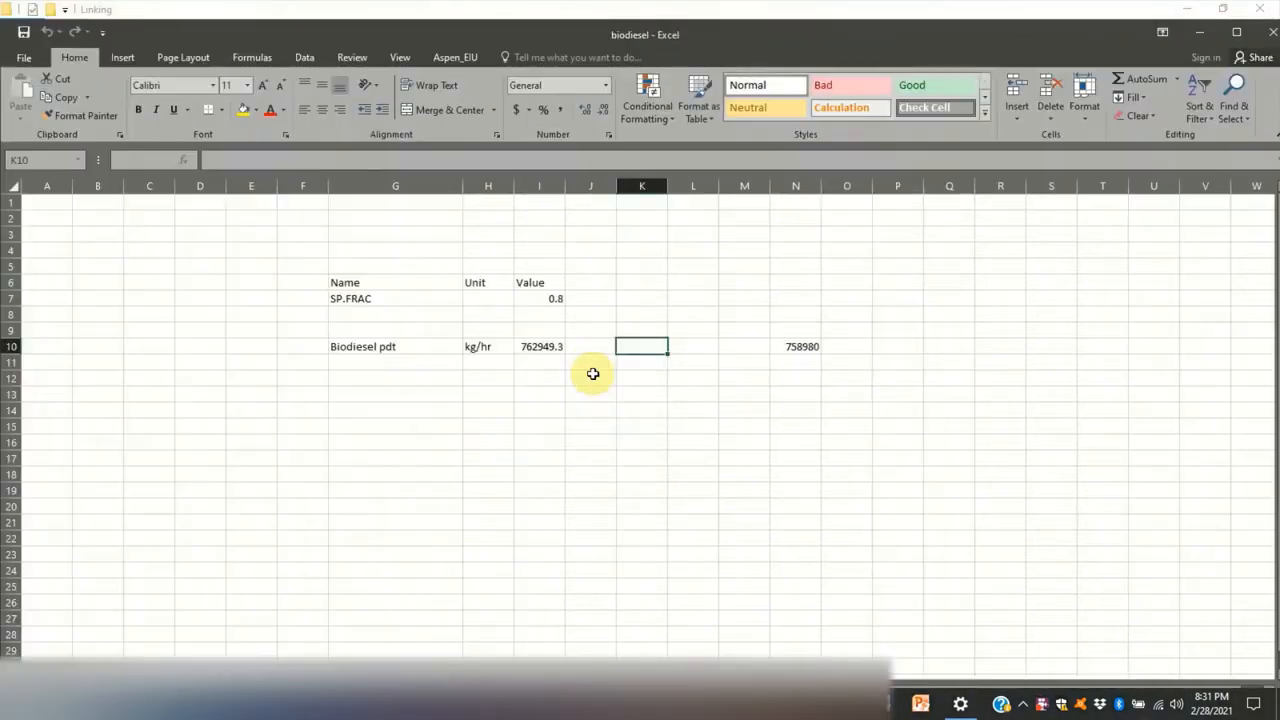
left_click(1234, 33)
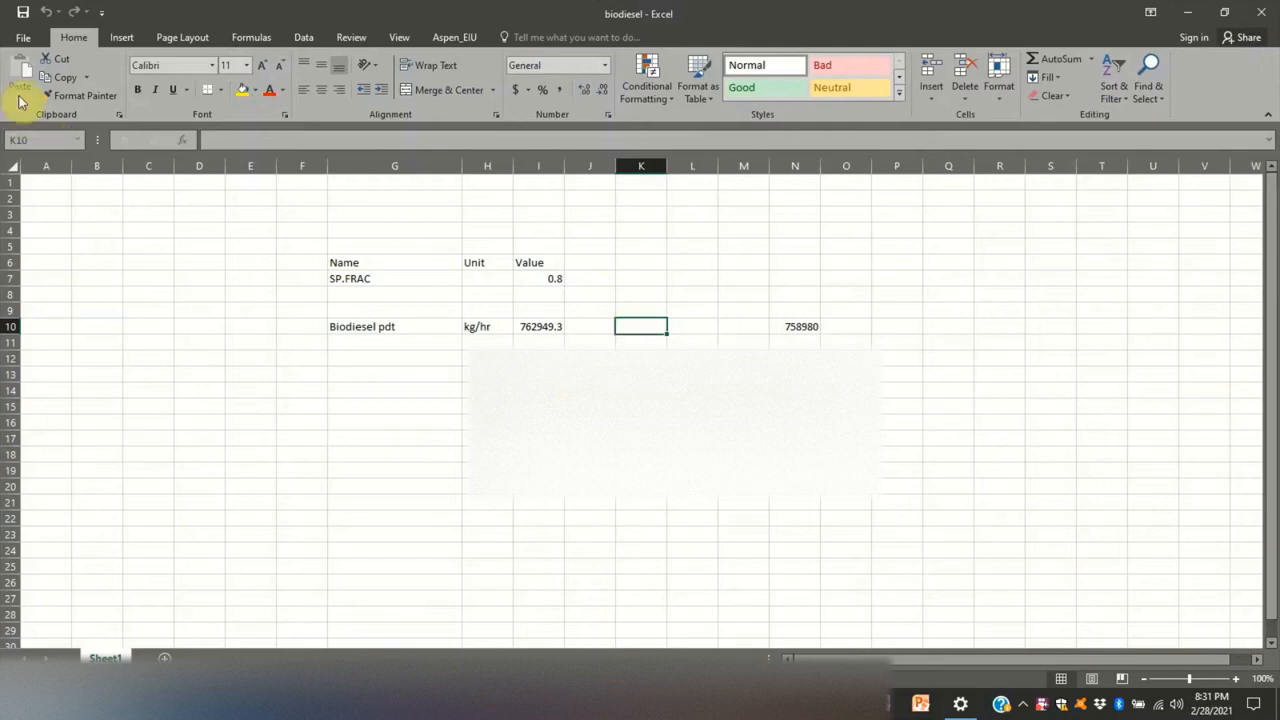
- Enable the Aspen Plus V11 64 bit Excel Calculator and both Aspen Simulation Workbook V11.0 COM add-ins
left_click(26, 37)
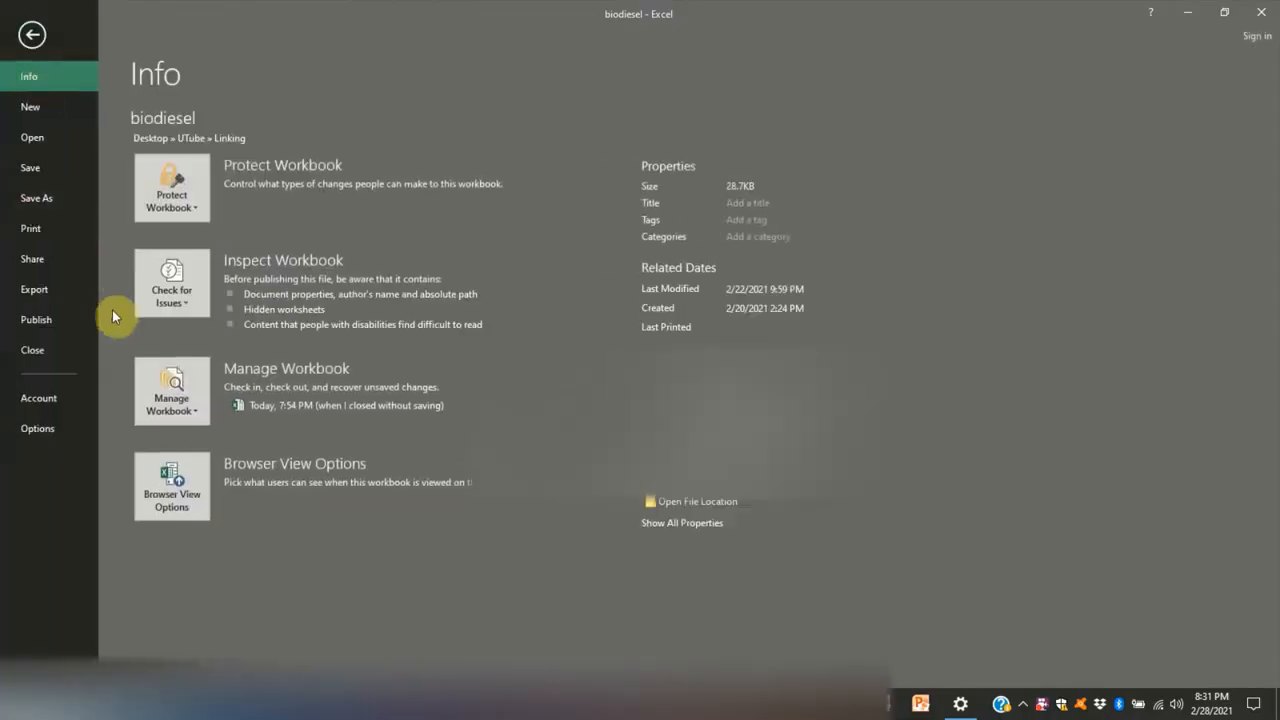
left_click(62, 428)
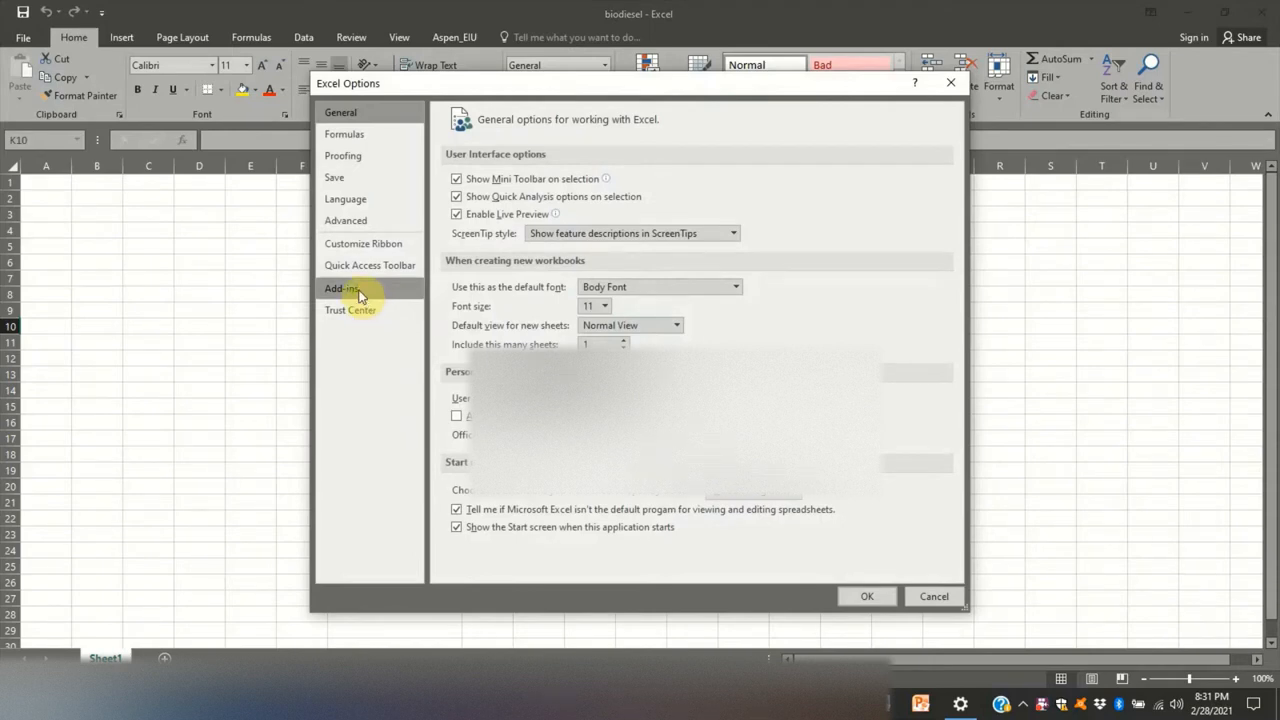
left_click(360, 292)
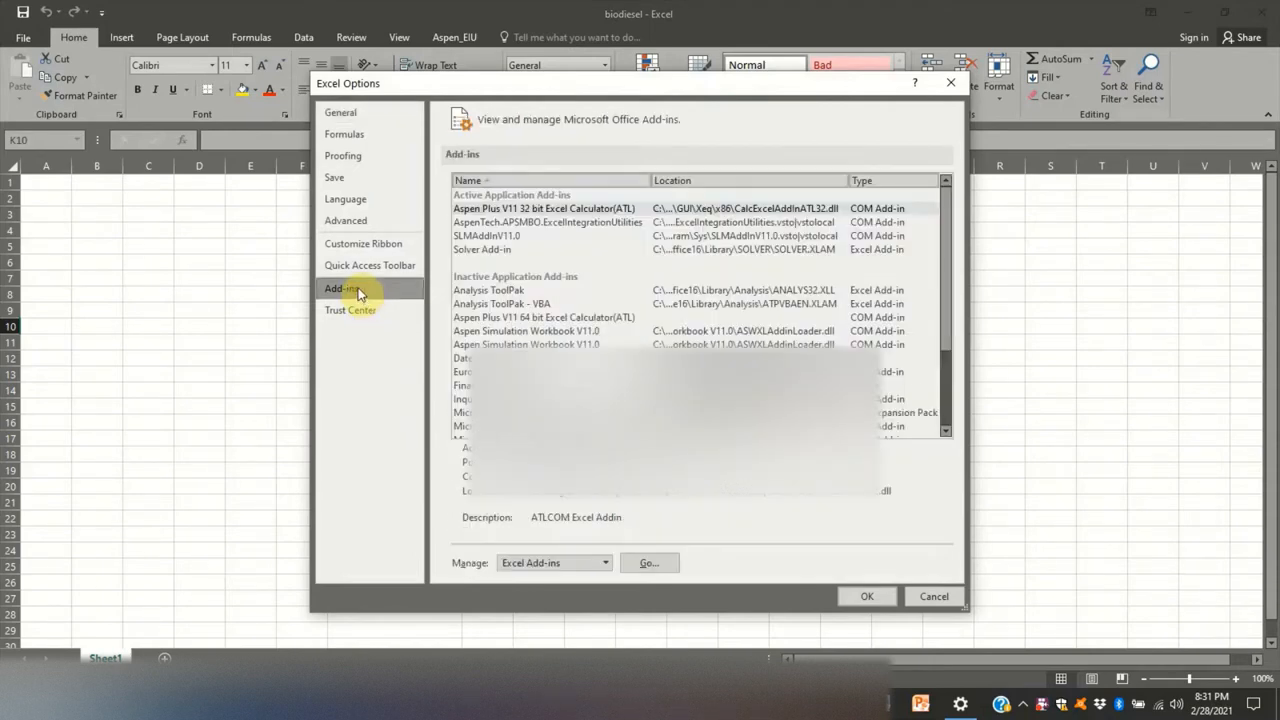
left_click(606, 563)
left_click(575, 596)
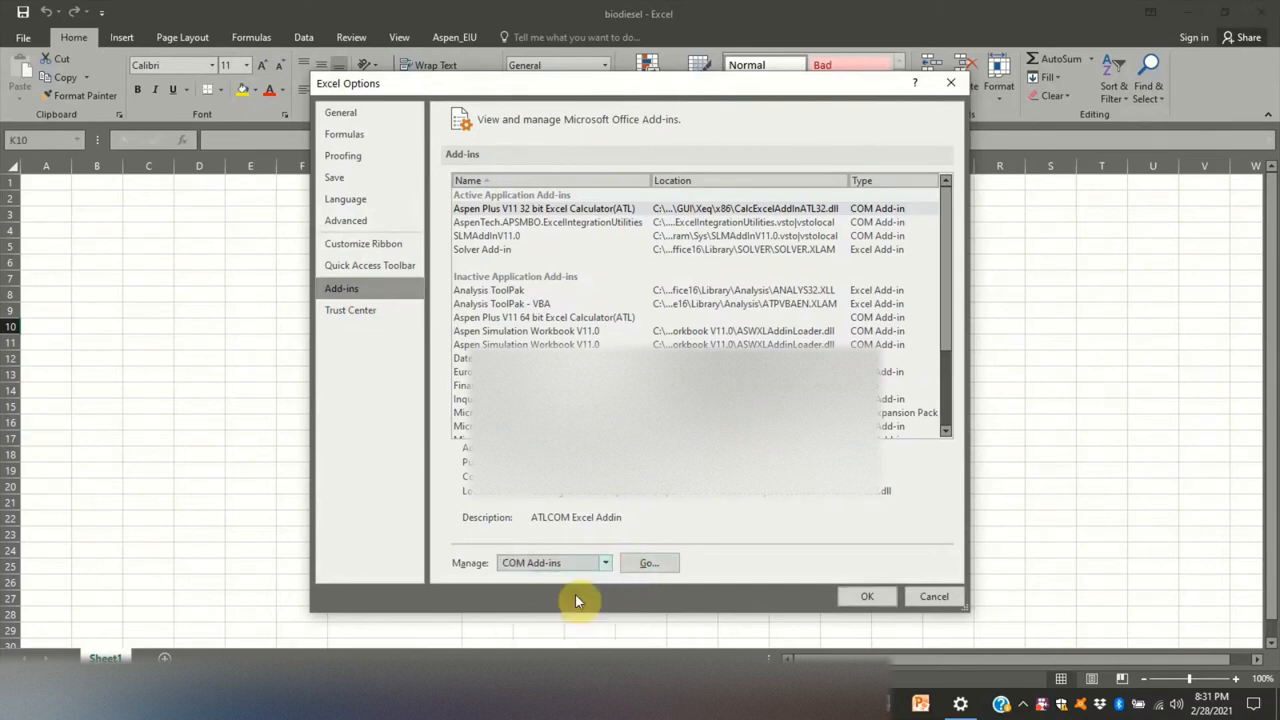
left_click(645, 566)
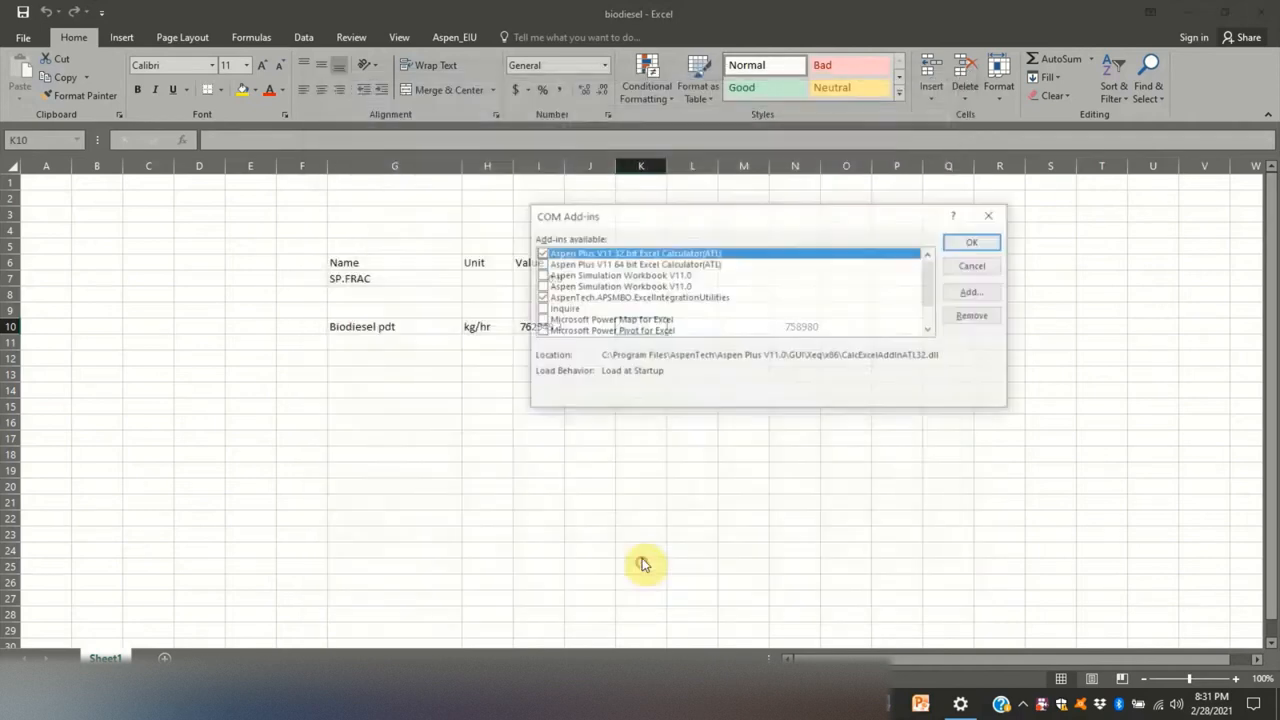
left_click(540, 265)
left_click(540, 275)
left_click(540, 286)
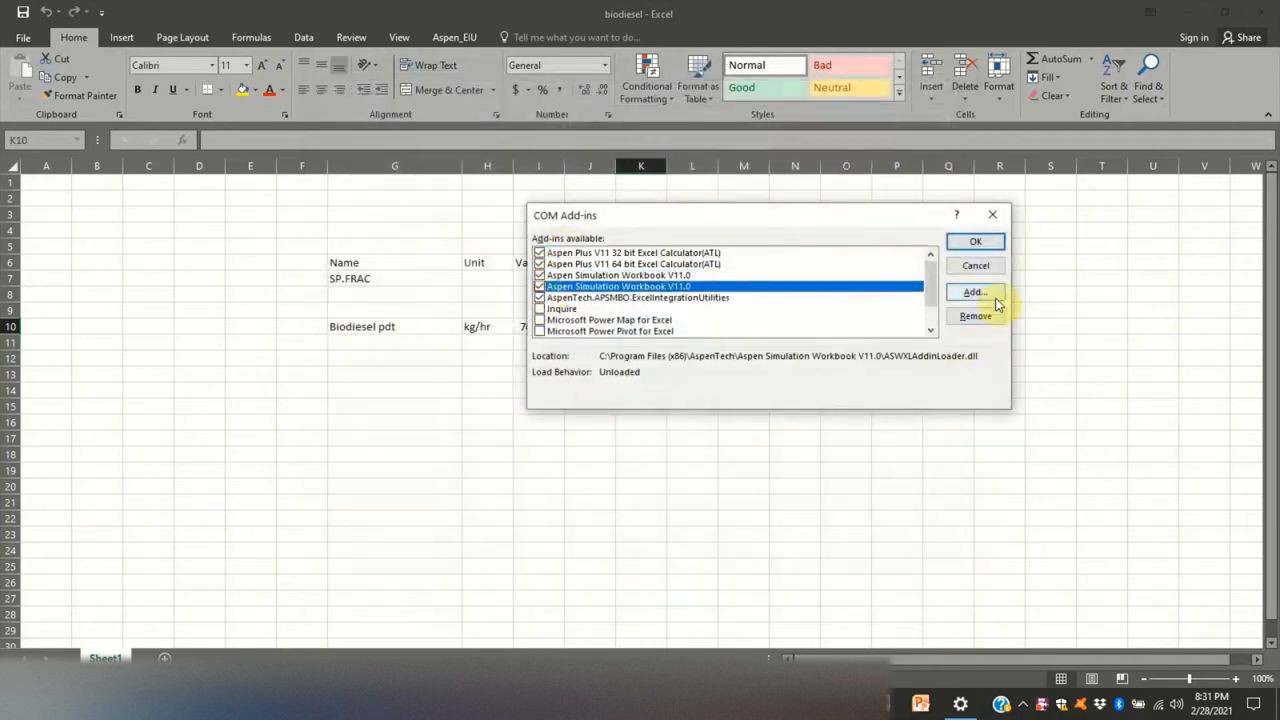
left_click(976, 243)
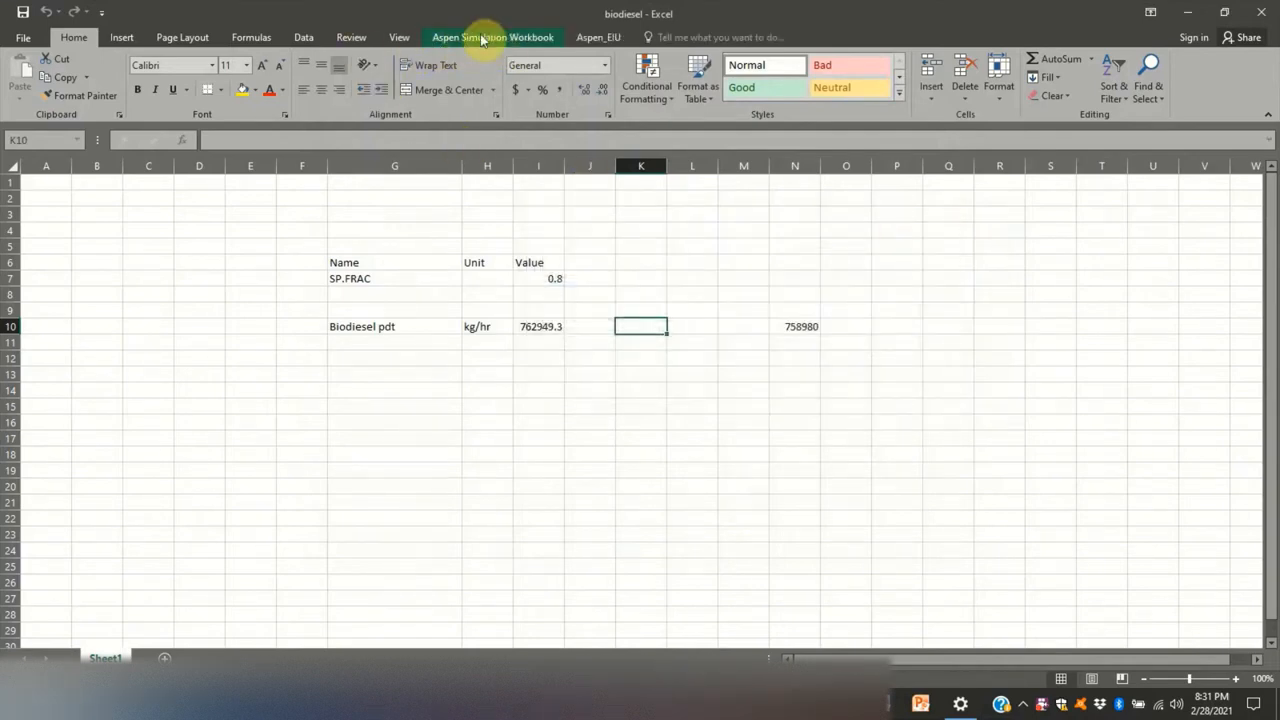
- Enable Aspen Simulation Workbook for this workbook, and connect the Simulation 2 _1 case with its window visible
left_click(490, 38)
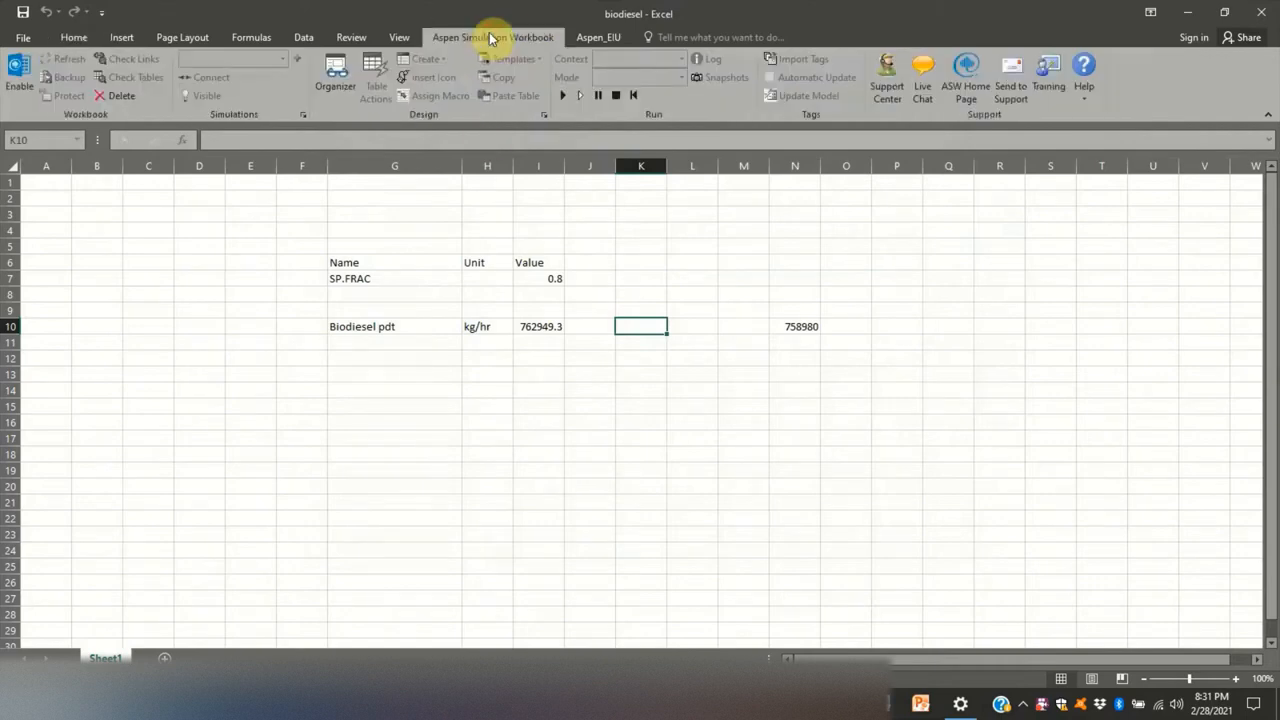
left_click(17, 80)
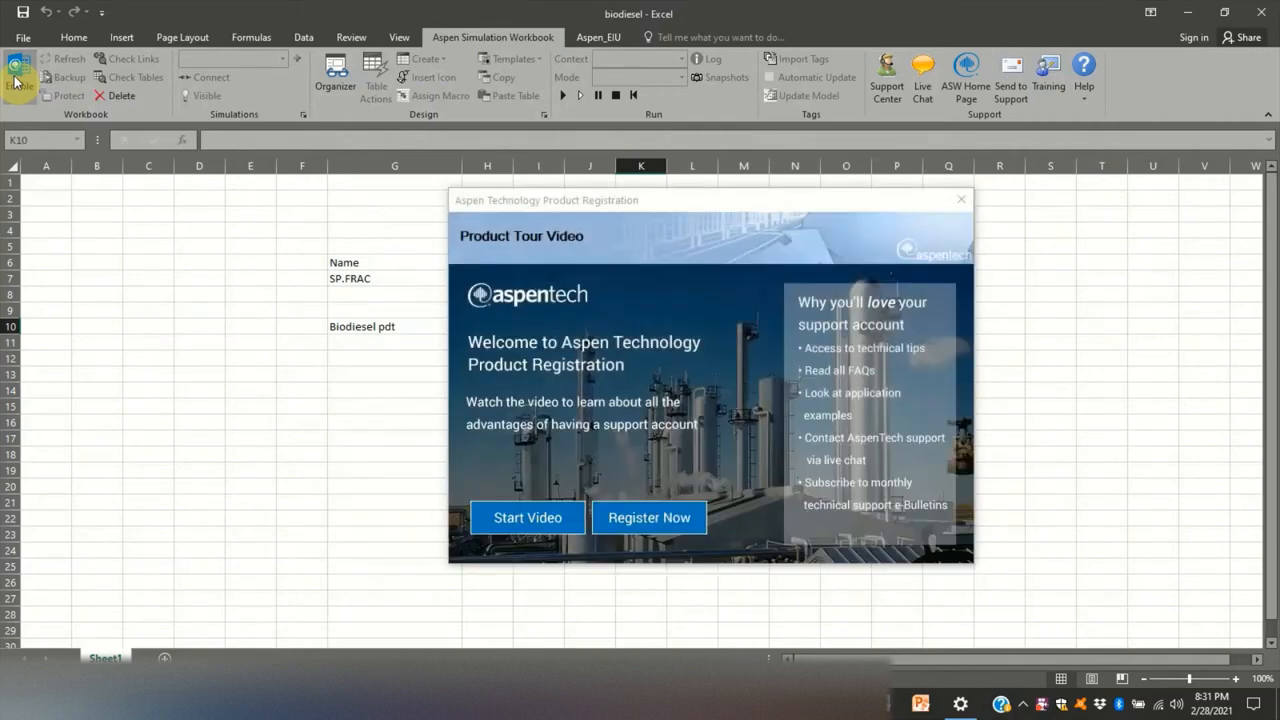
left_click(969, 203)
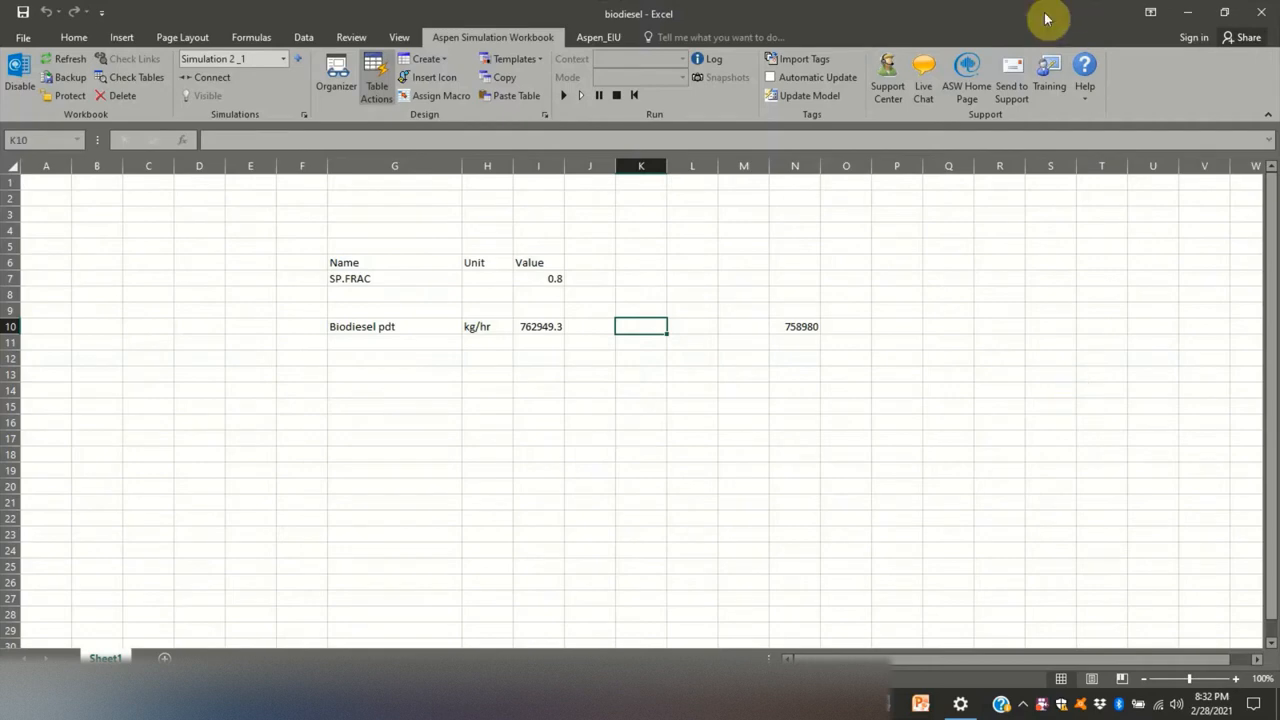
left_click(204, 80)
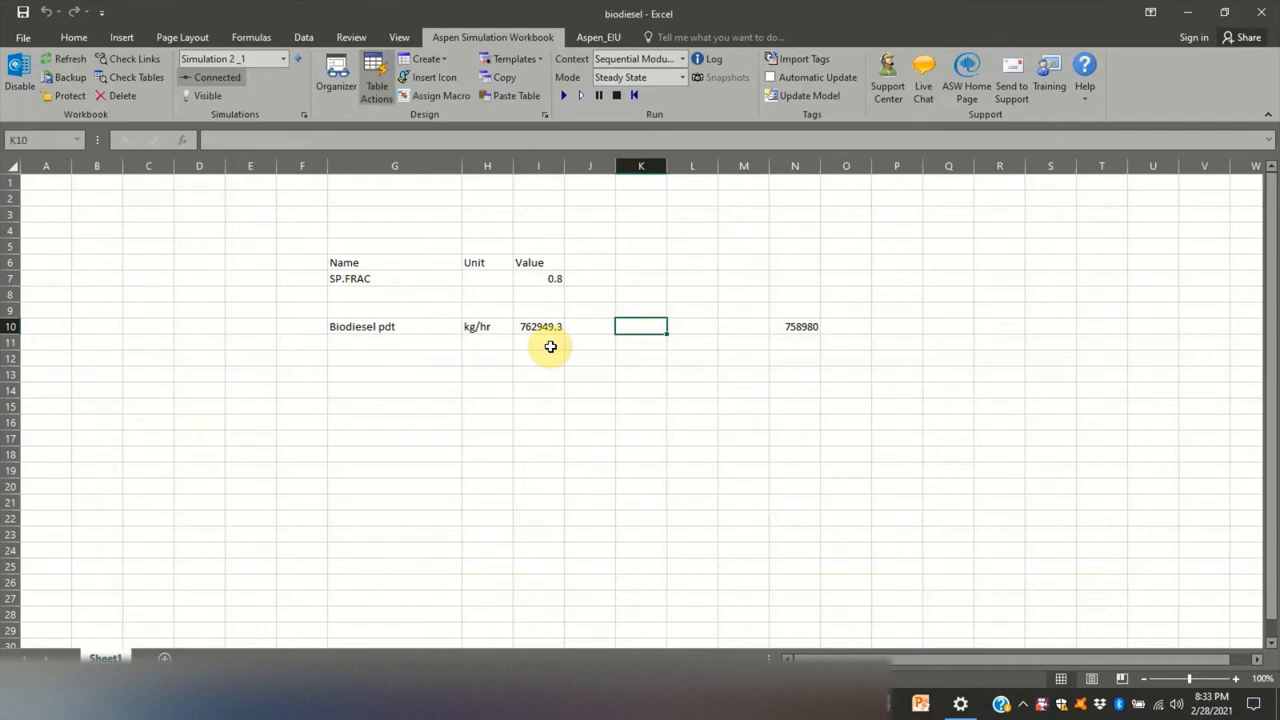
left_click(199, 96)
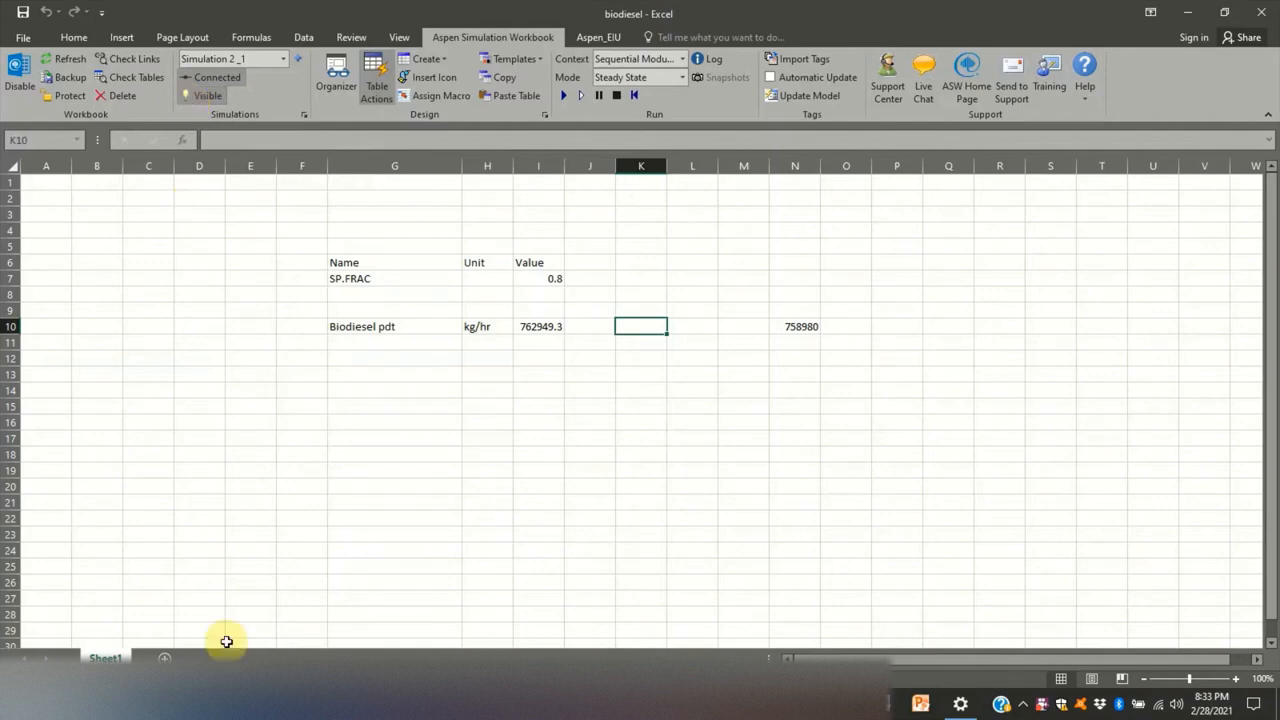
- Switch to Aspen Plus and open the kinetics settings of reactor R2 from the main flowsheet
left_click(186, 703)
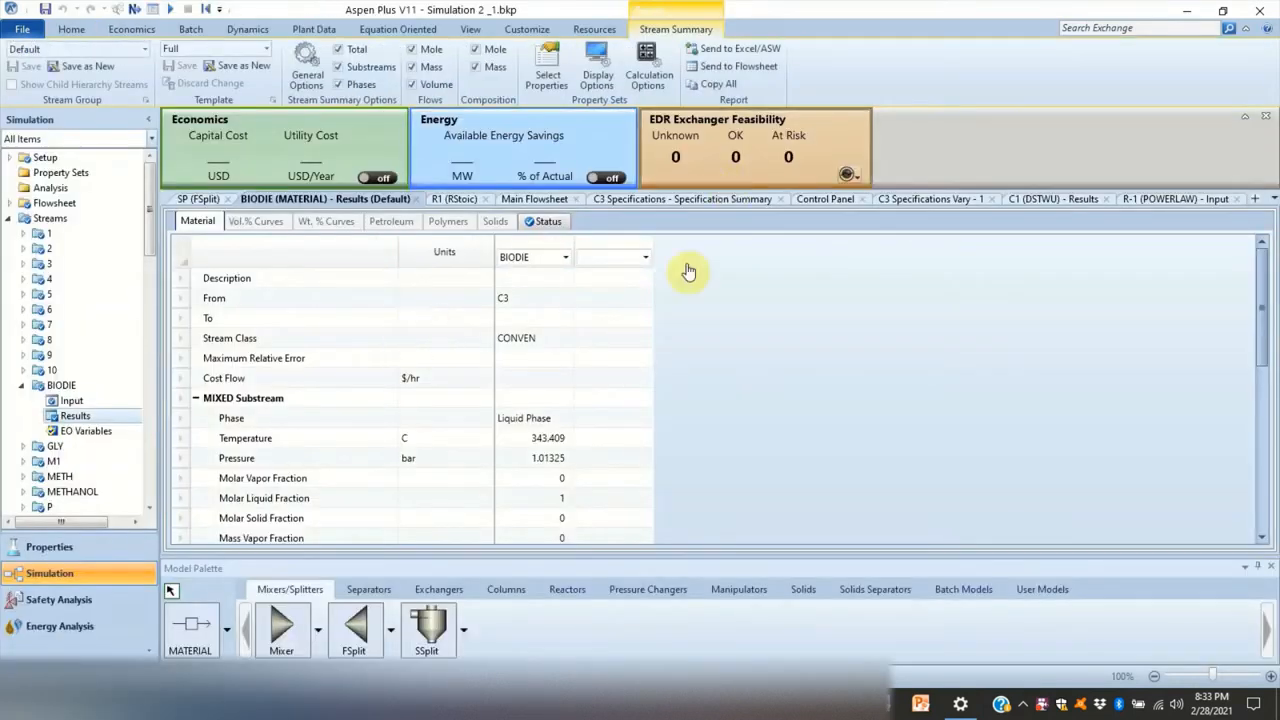
left_click(536, 198)
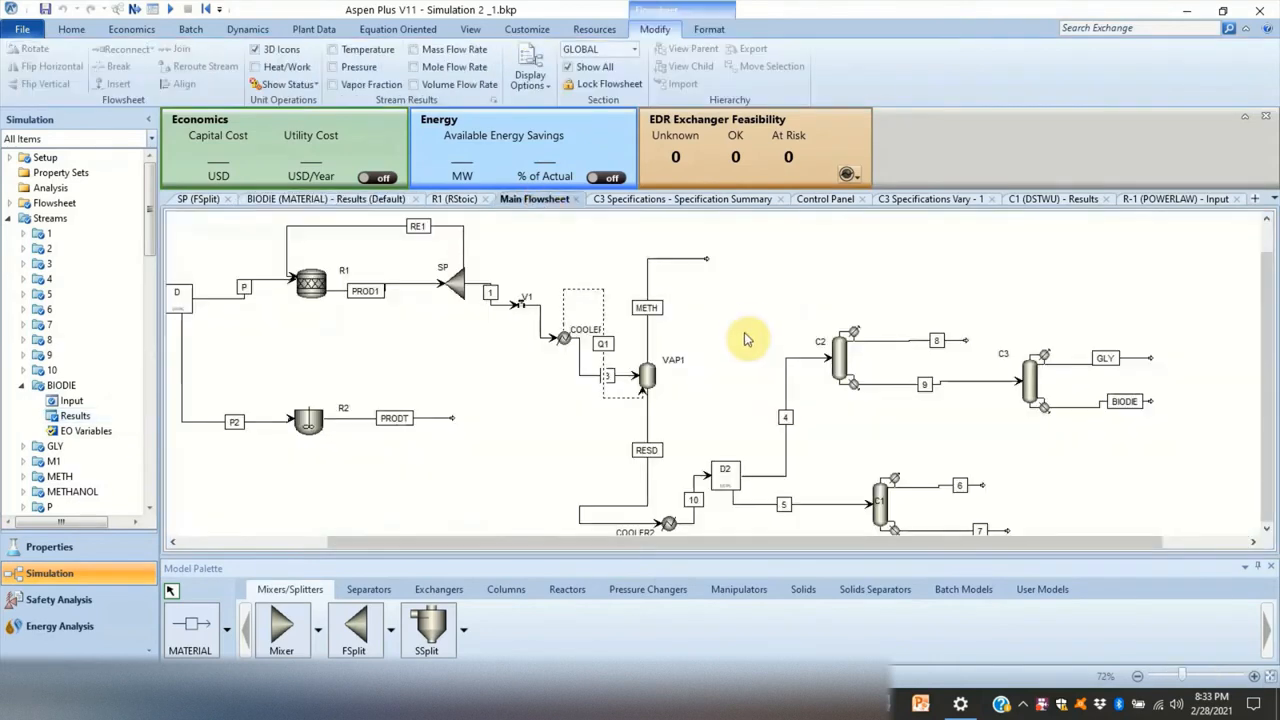
left_click_drag(418, 540, 372, 525)
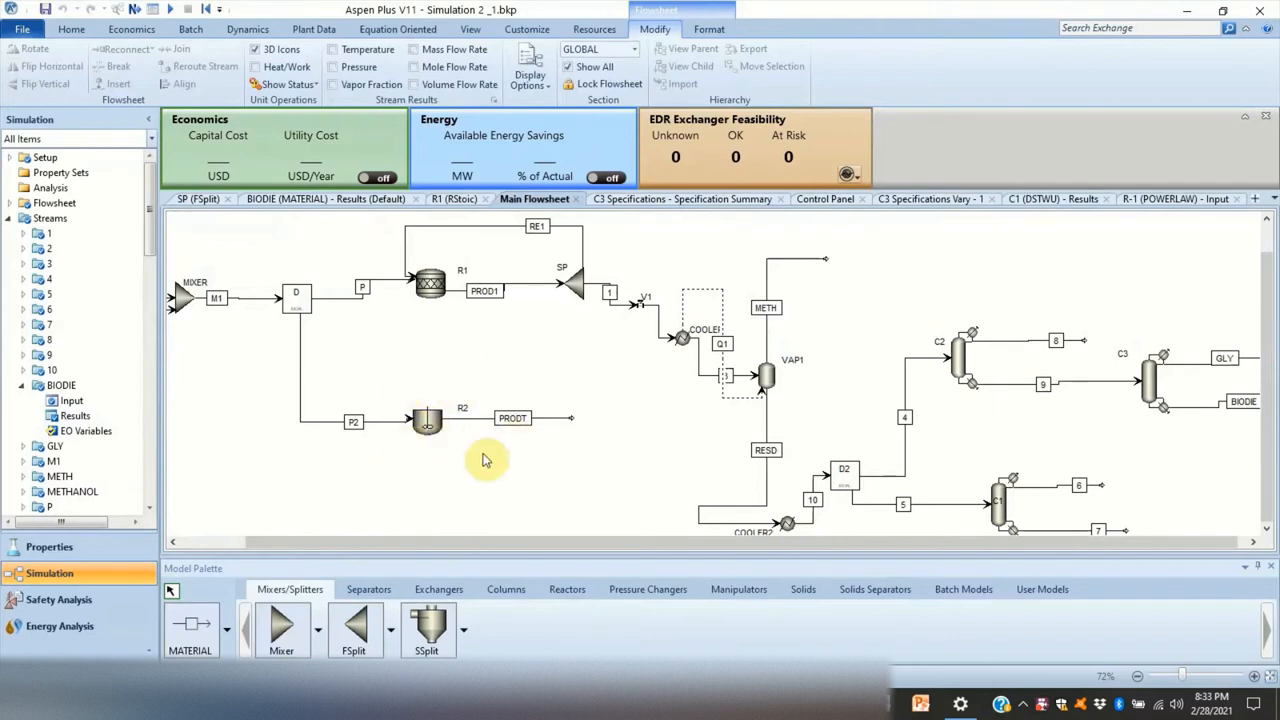
double_click(427, 425)
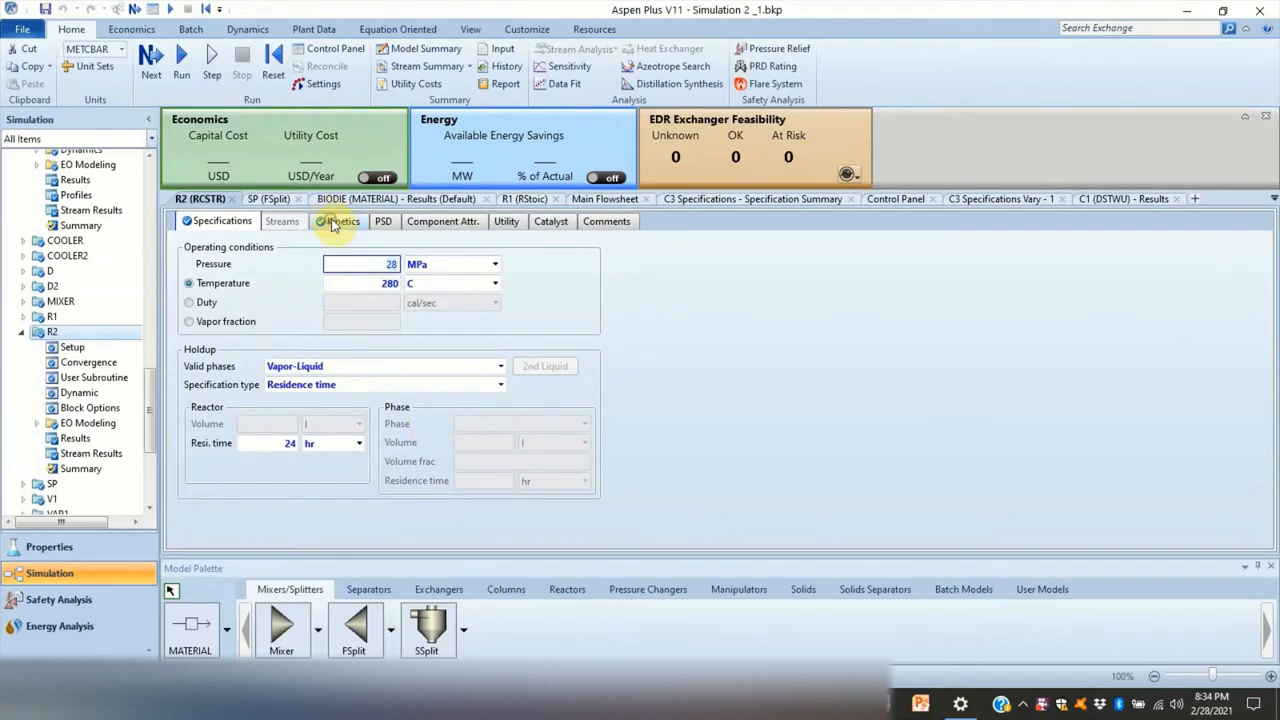
left_click(336, 223)
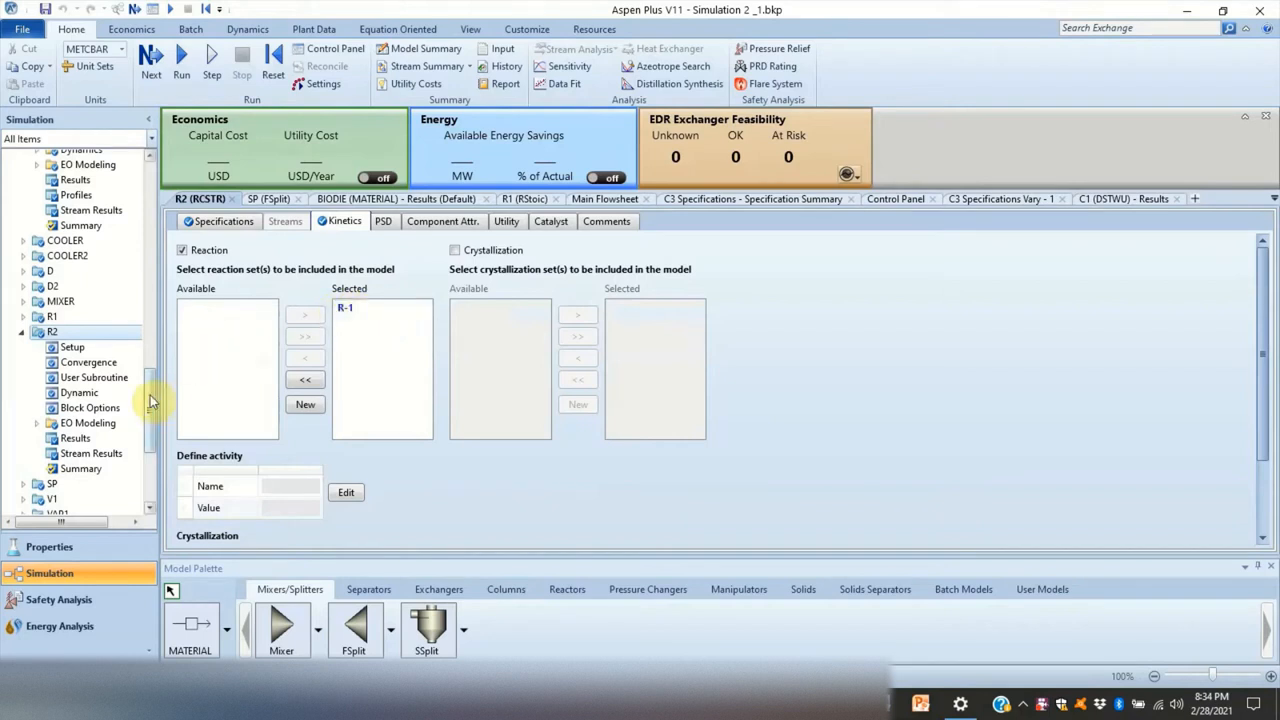
- Copy the activation energy E from the kinetic input of reaction R-1
left_click_drag(149, 394, 149, 428)
left_click(72, 431)
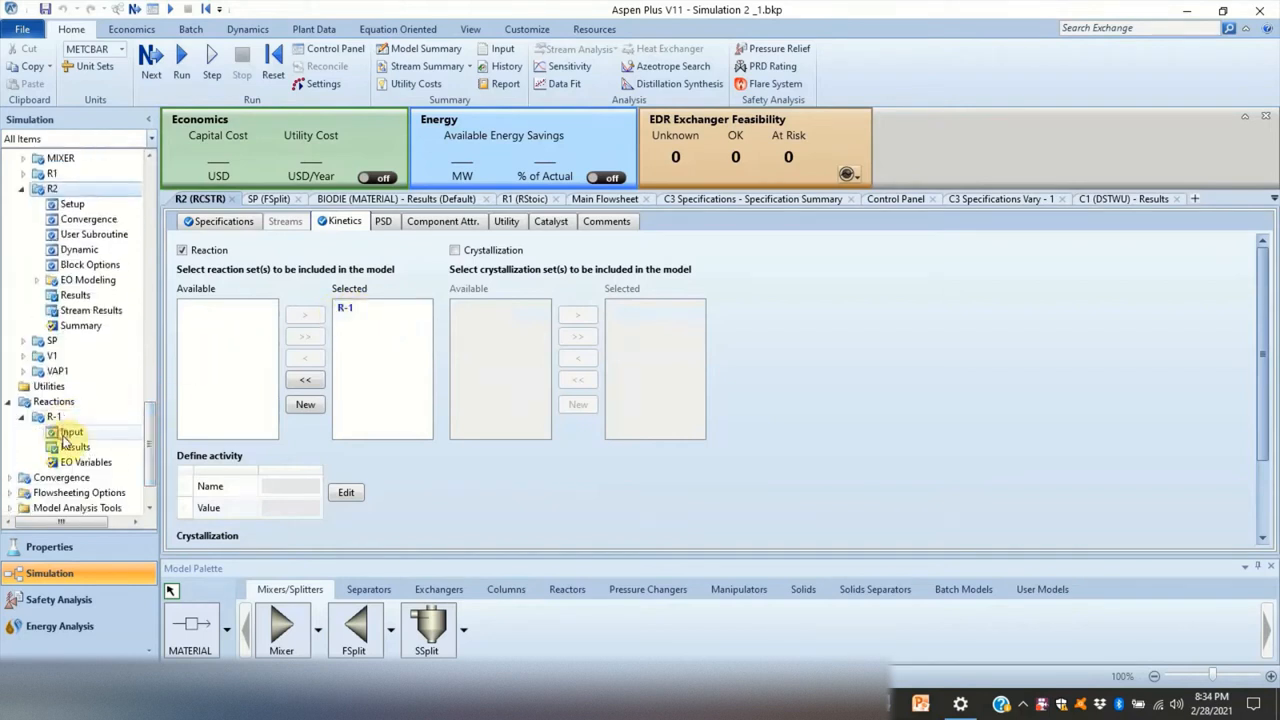
left_click(287, 222)
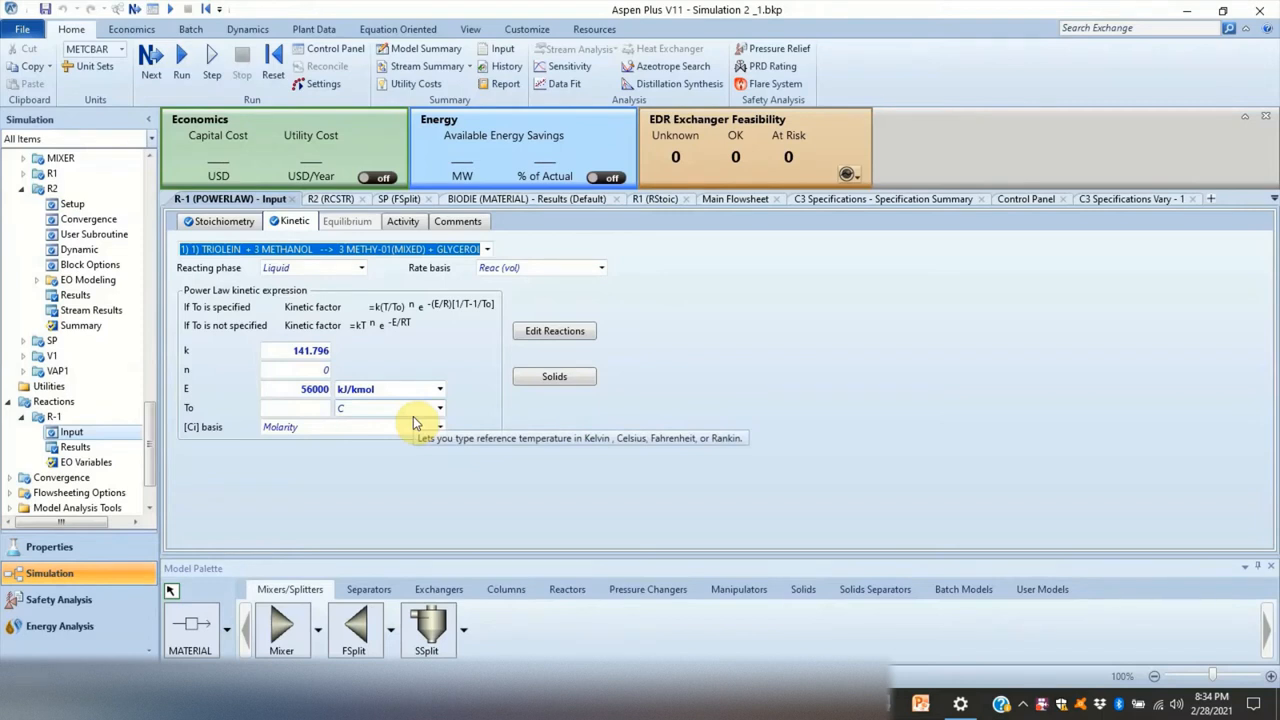
right_click(287, 395)
left_click(713, 422)
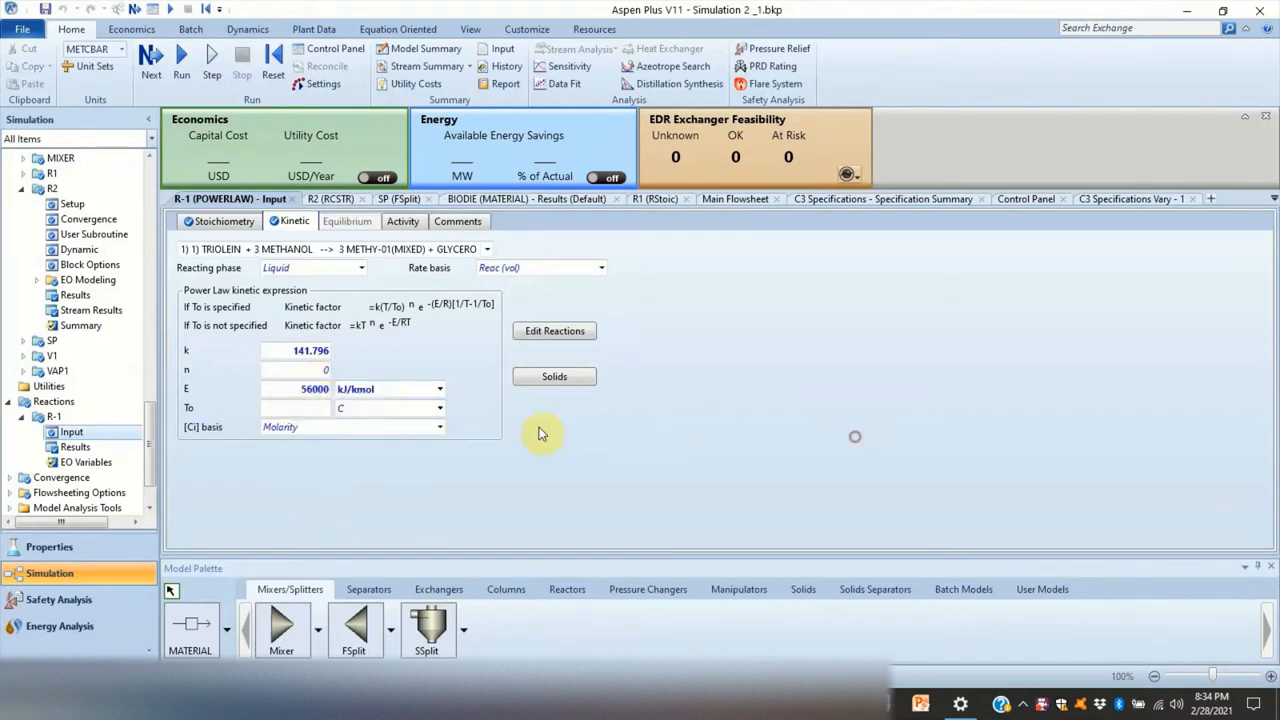
right_click(300, 395)
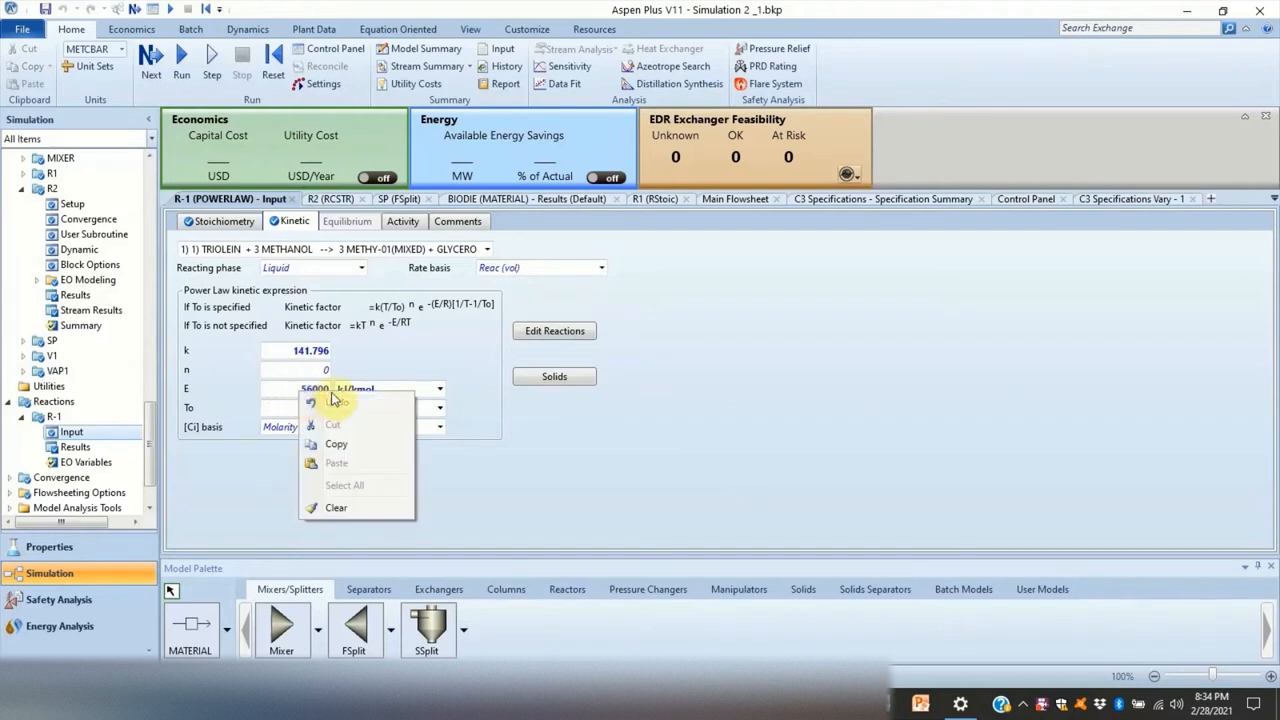
left_click(335, 442)
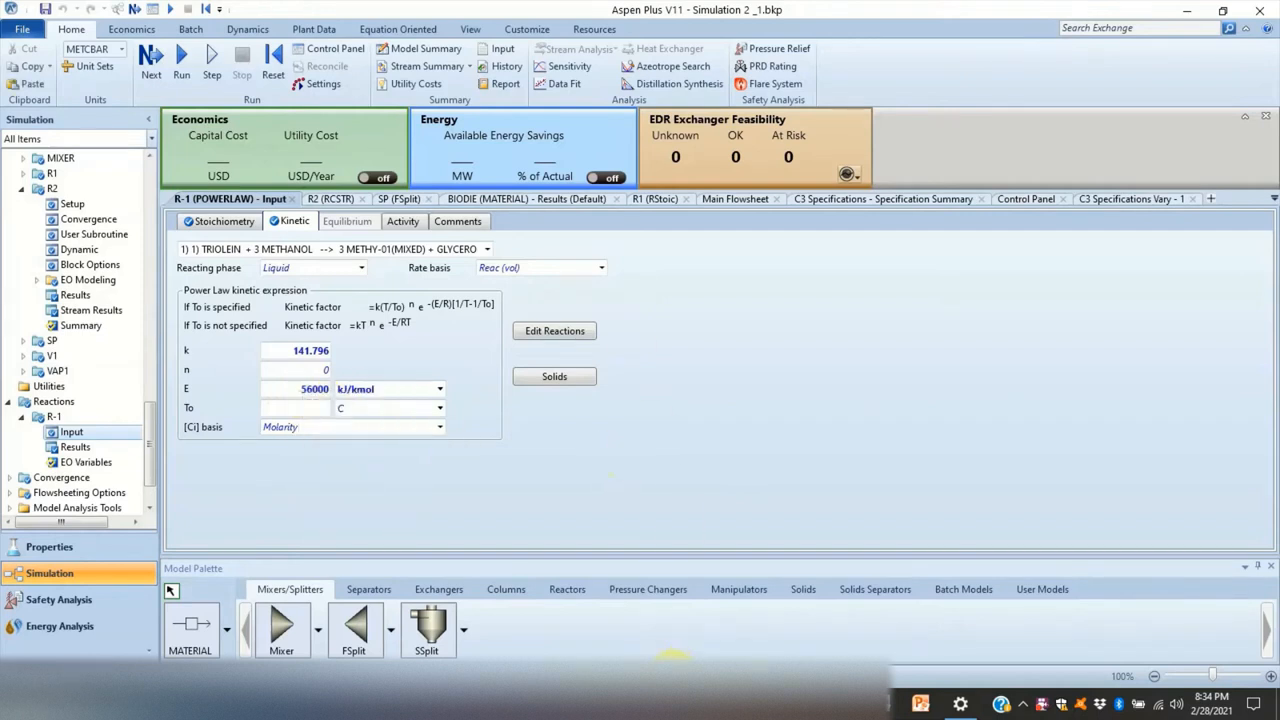
- Switch back to Excel and paste the copied variable into the Organizer's model variables
left_click(677, 653)
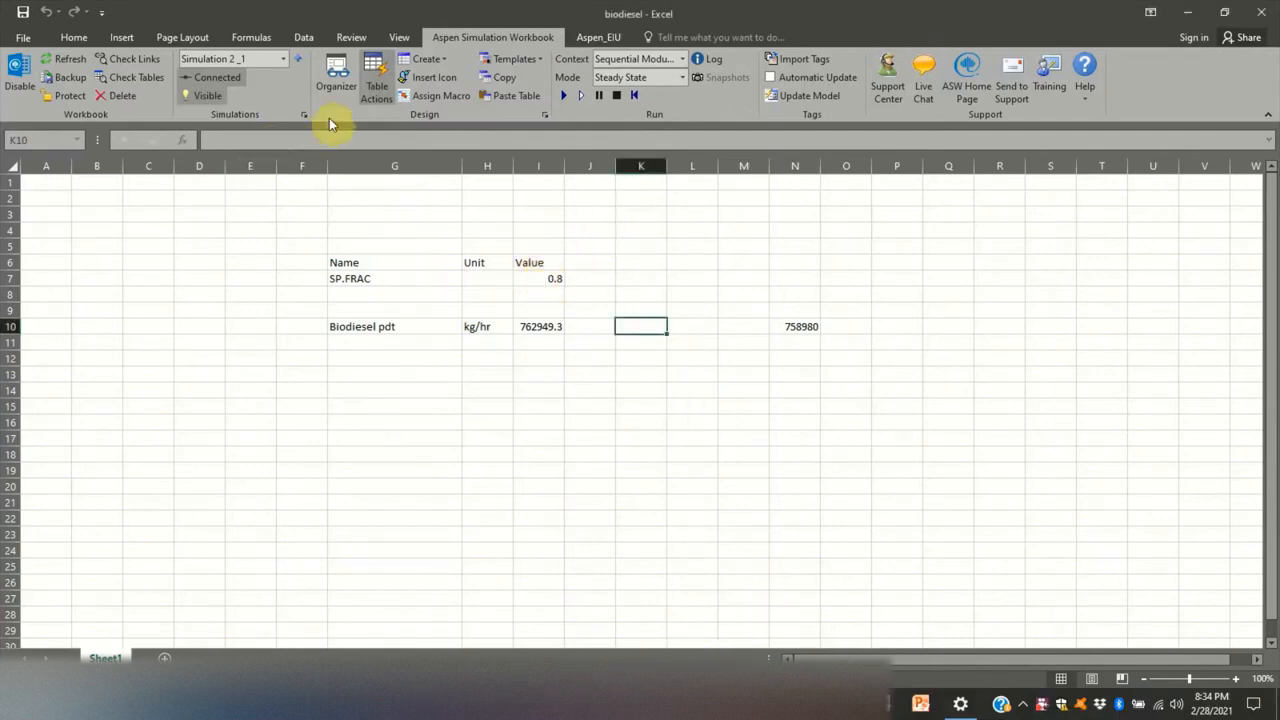
left_click(336, 76)
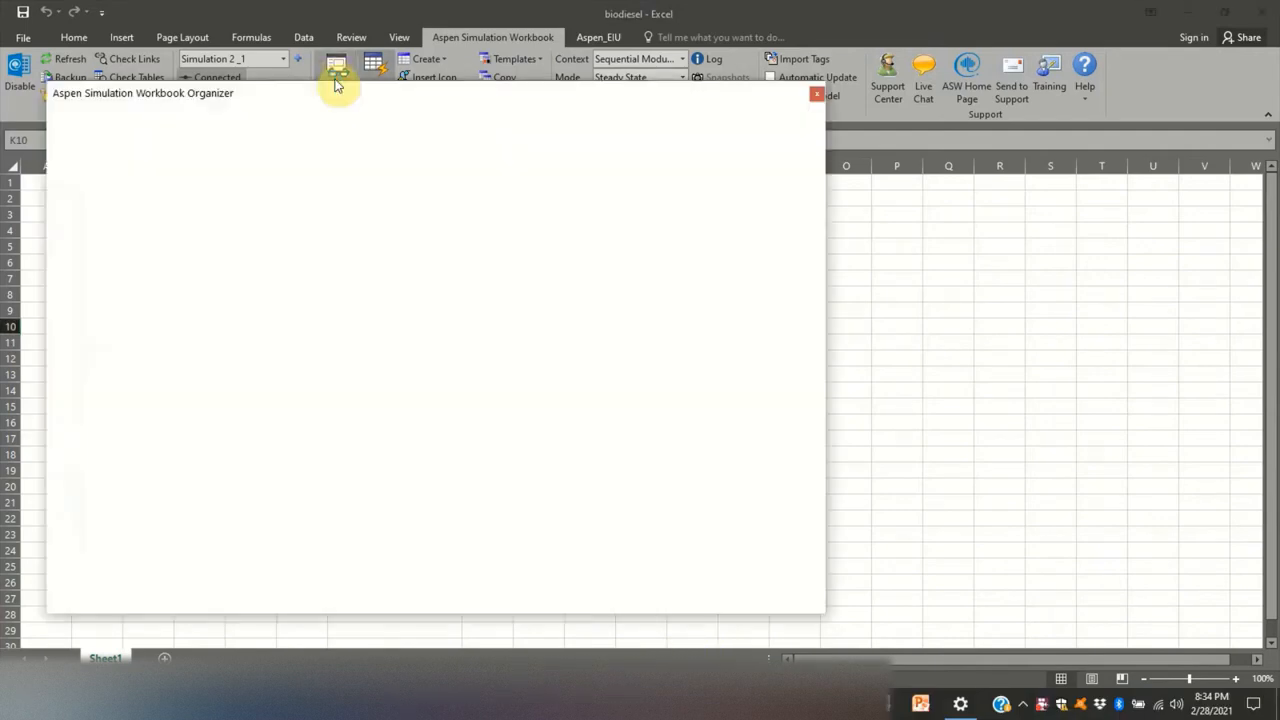
right_click(500, 336)
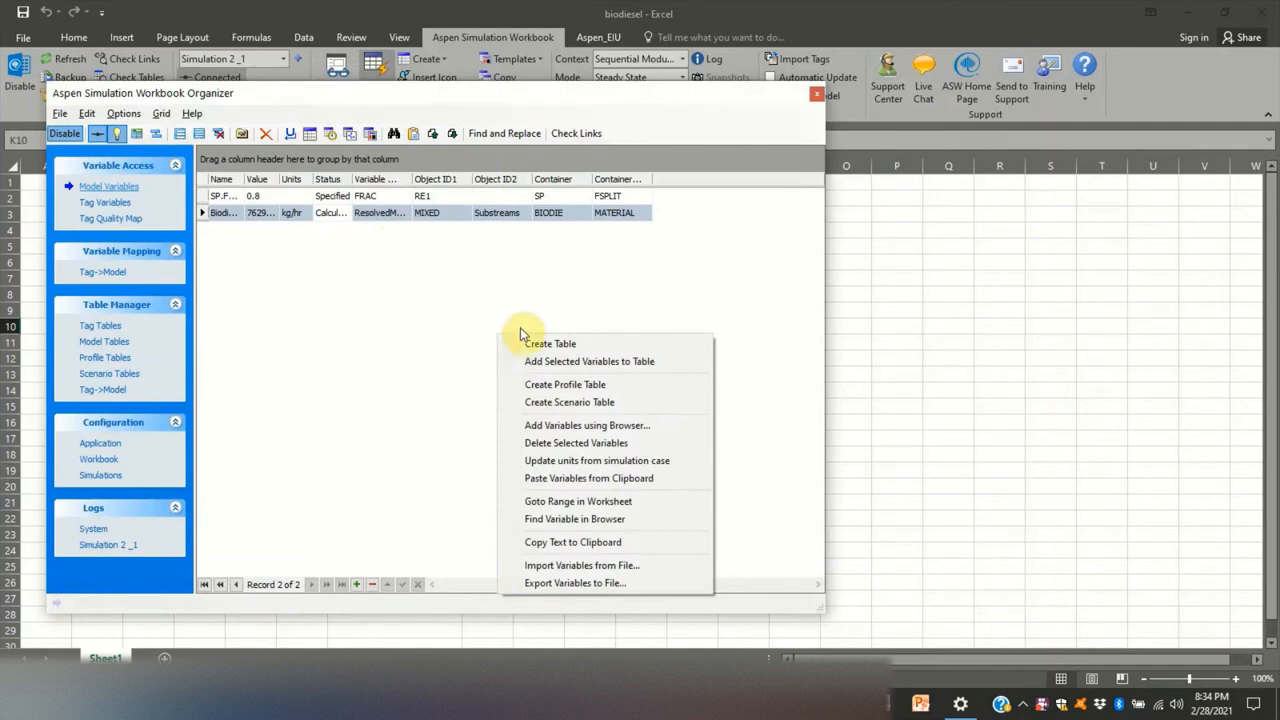
left_click(594, 479)
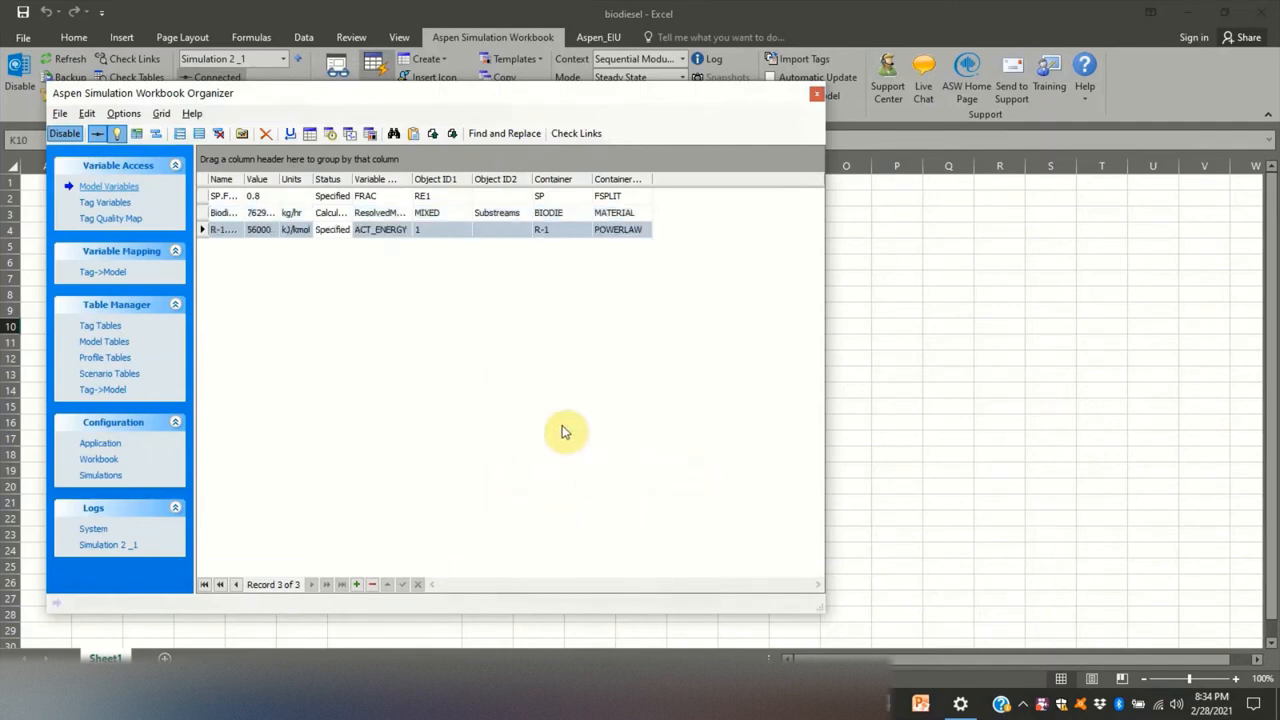
- Create a table for the R-1 ACT_ENERGY variable, located at cell G13 of the sheet
right_click(377, 233)
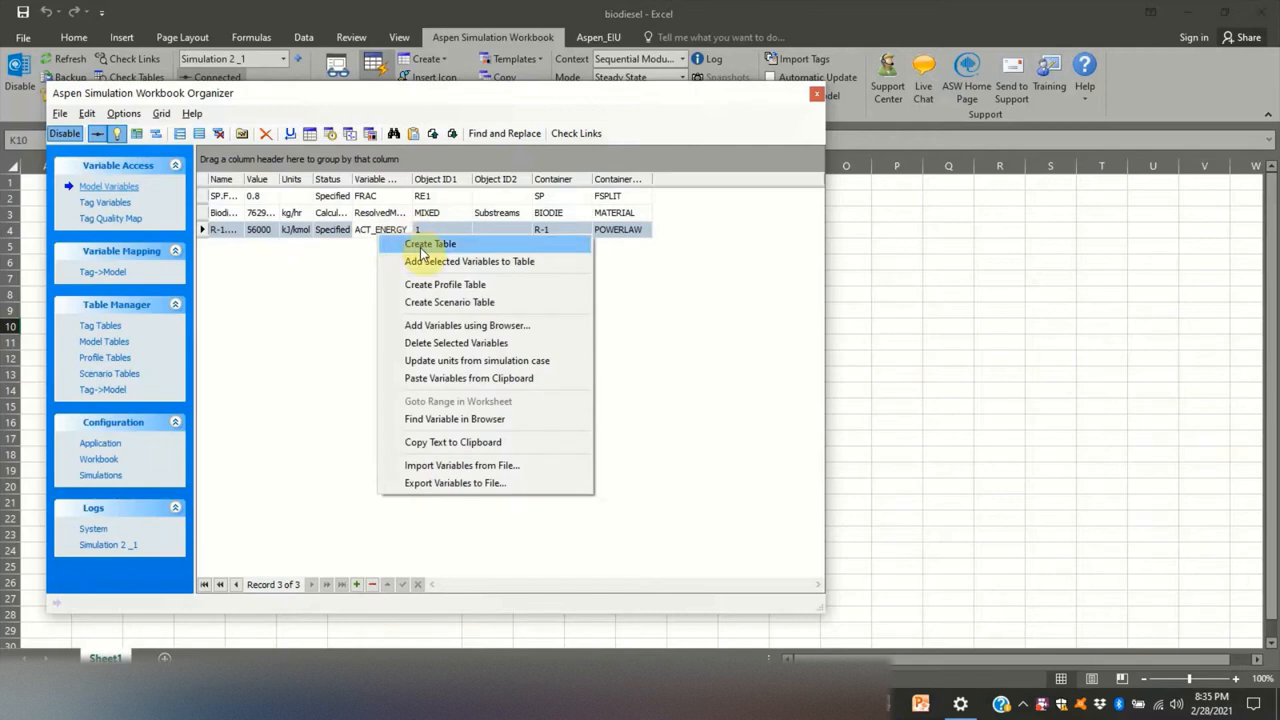
left_click(422, 250)
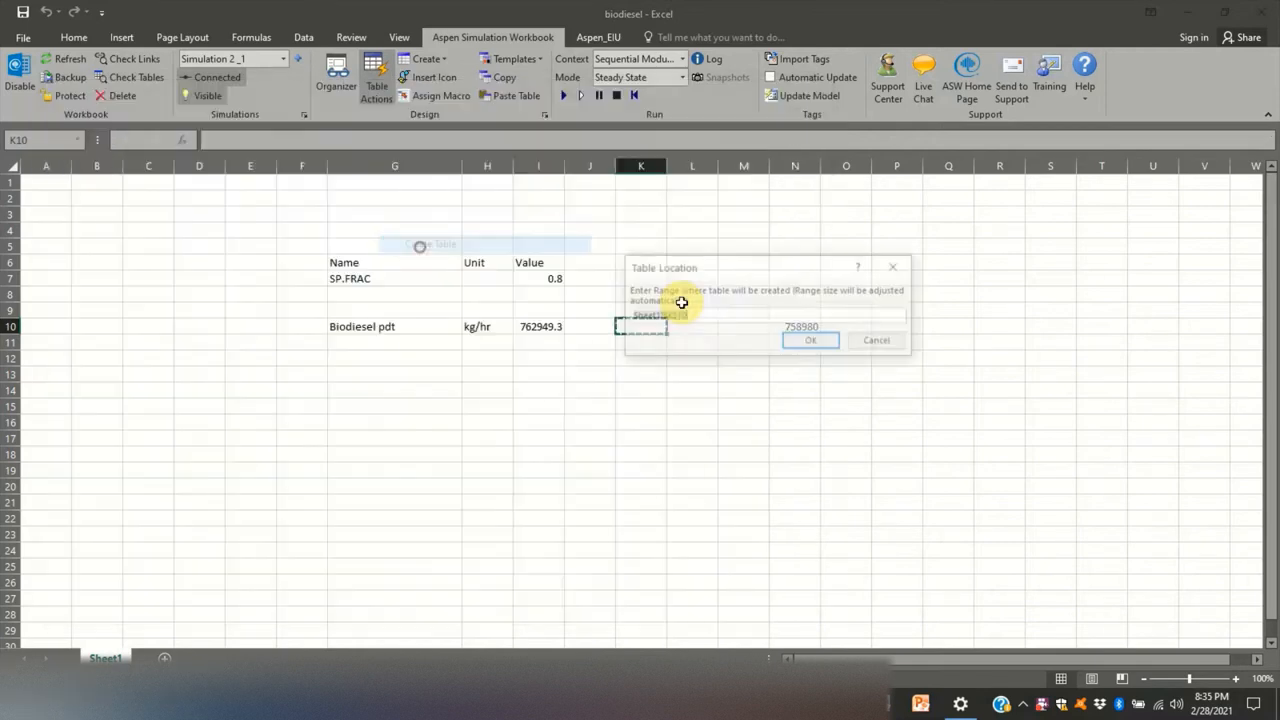
left_click(342, 376)
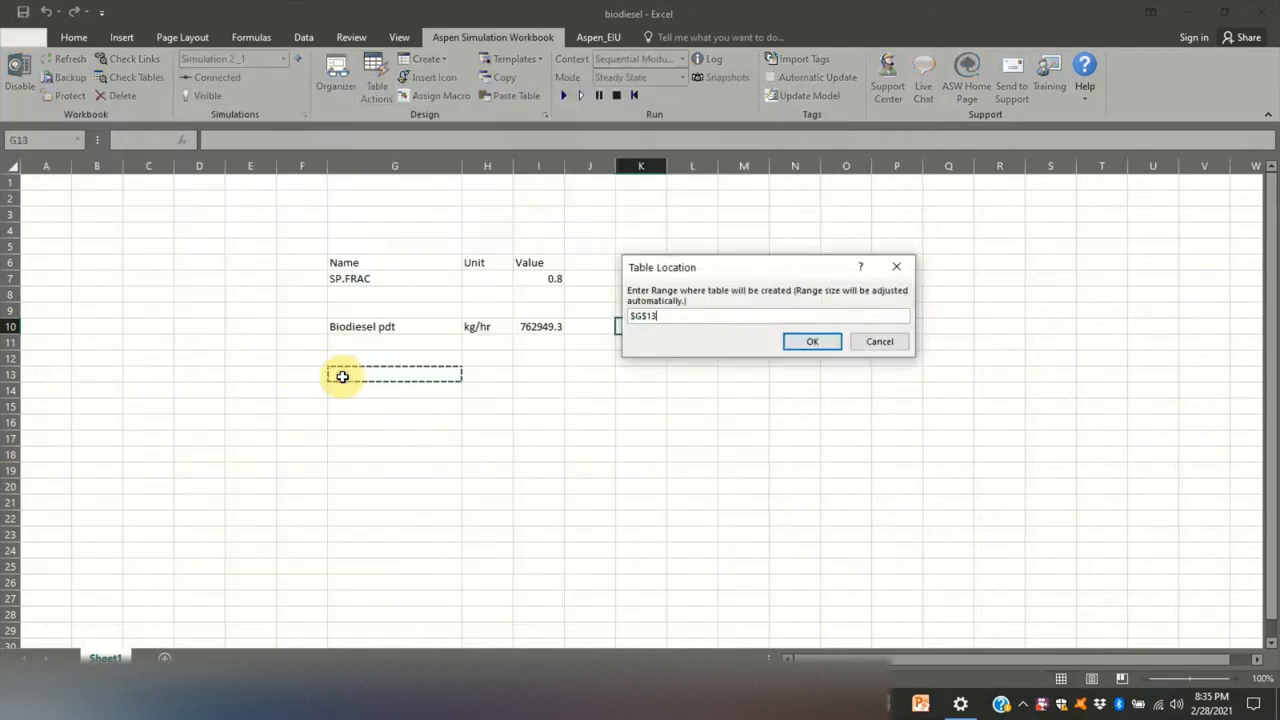
left_click(808, 342)
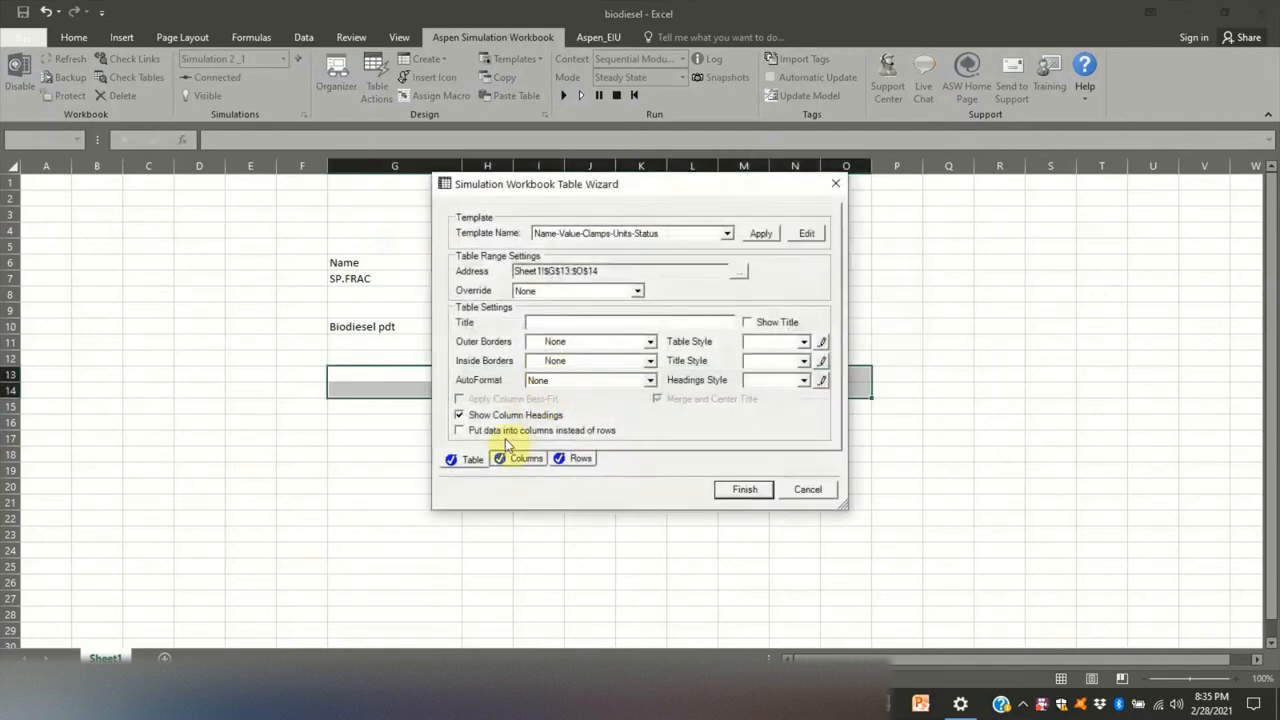
- Finish the activation energy table without column headings, keeping only the Name, Units and Value columns in that order, and close the Organizer
left_click(459, 415)
left_click(522, 459)
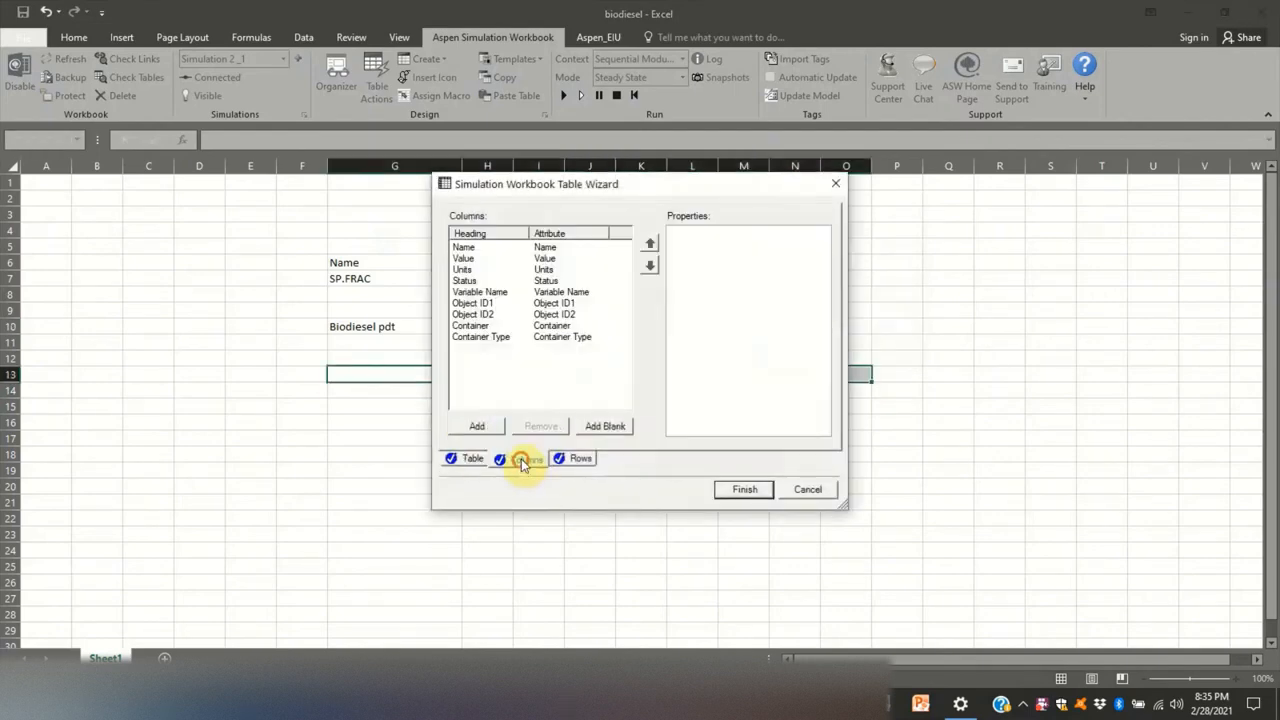
left_click(545, 280)
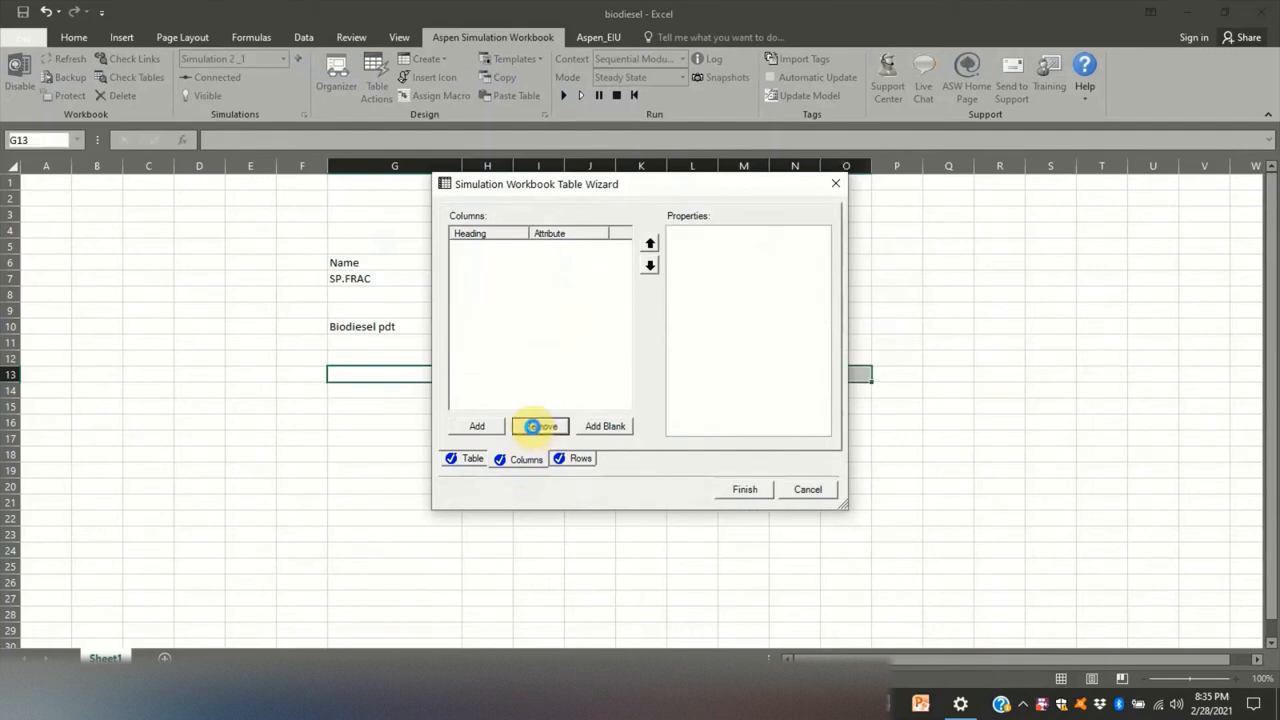
left_click(538, 426)
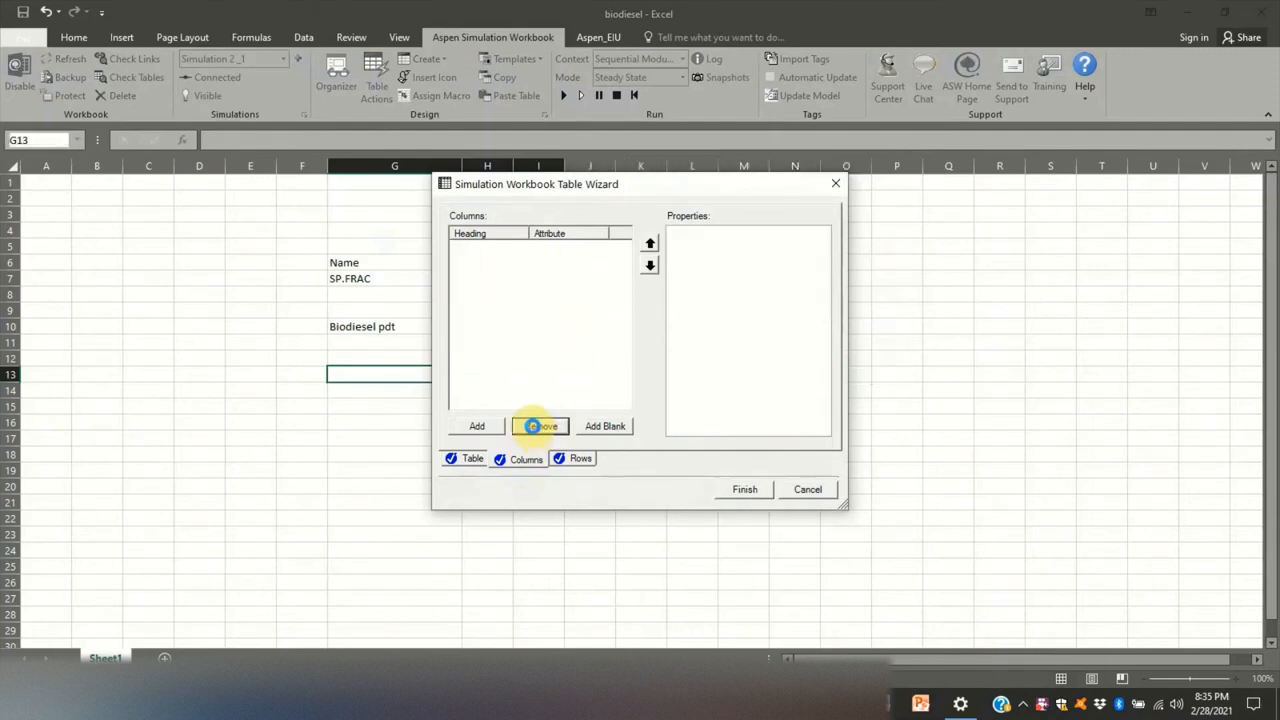
left_click(543, 269)
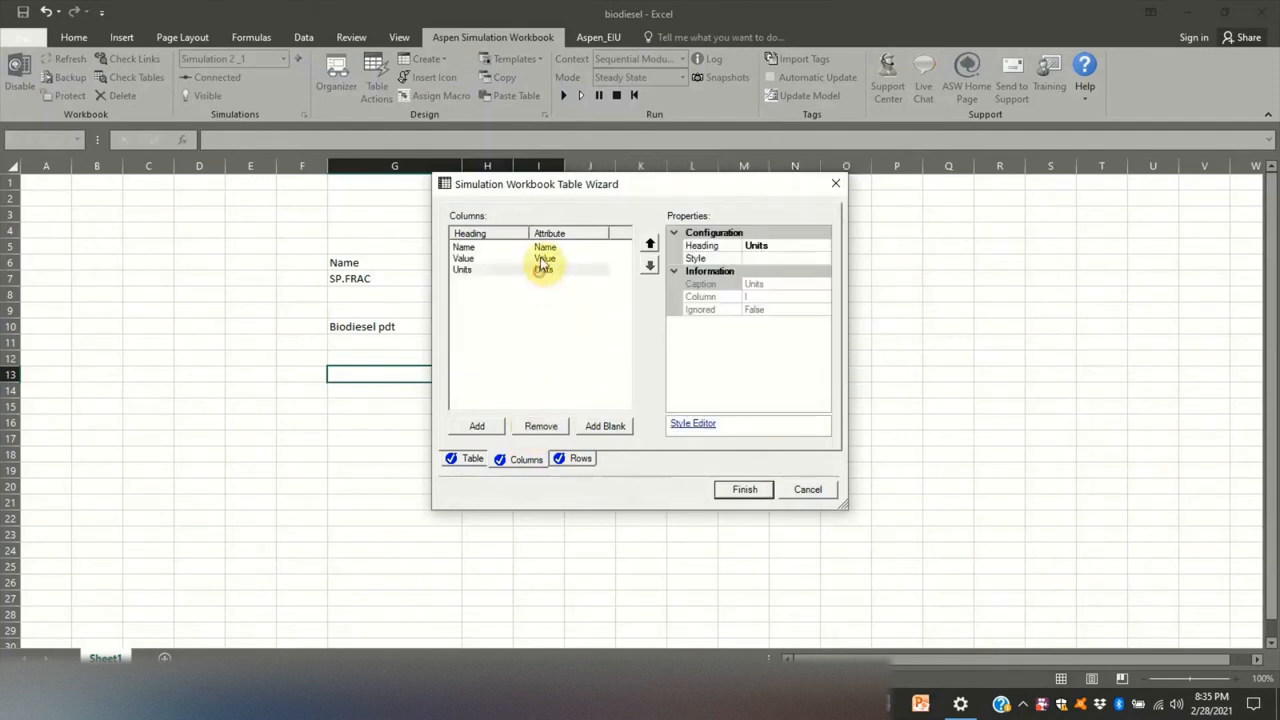
left_click(650, 243)
left_click(744, 489)
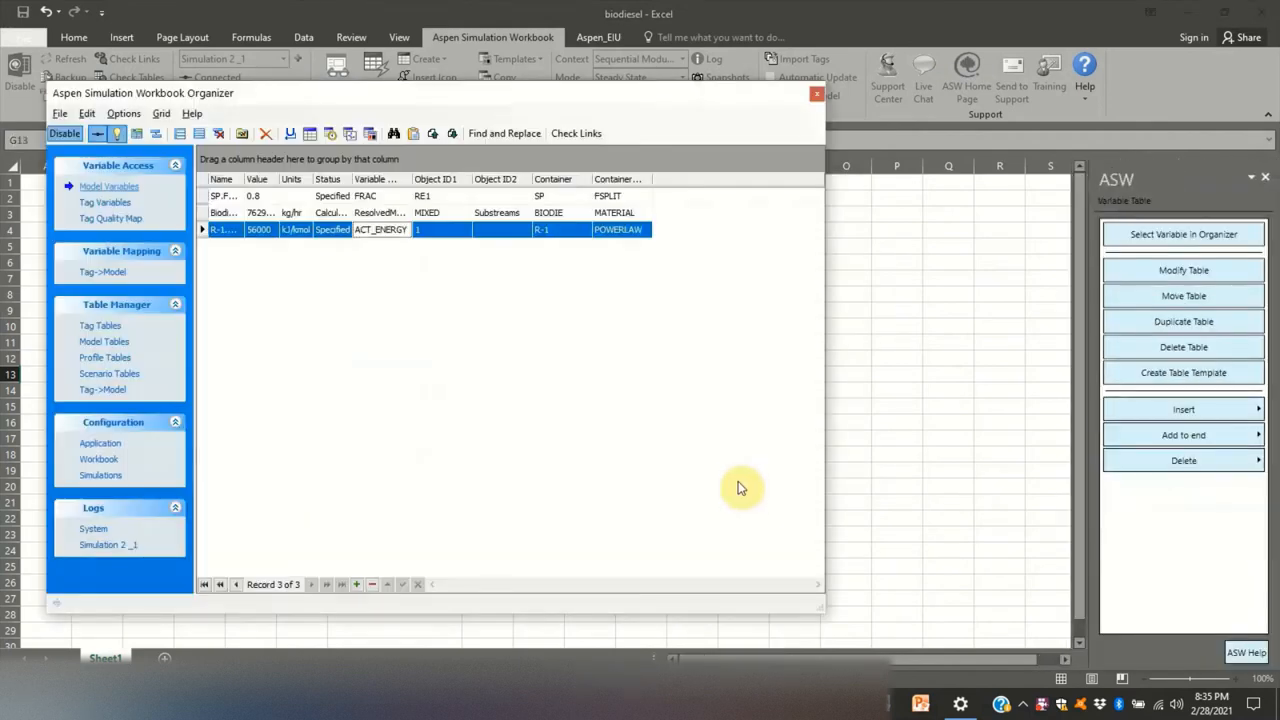
left_click(817, 93)
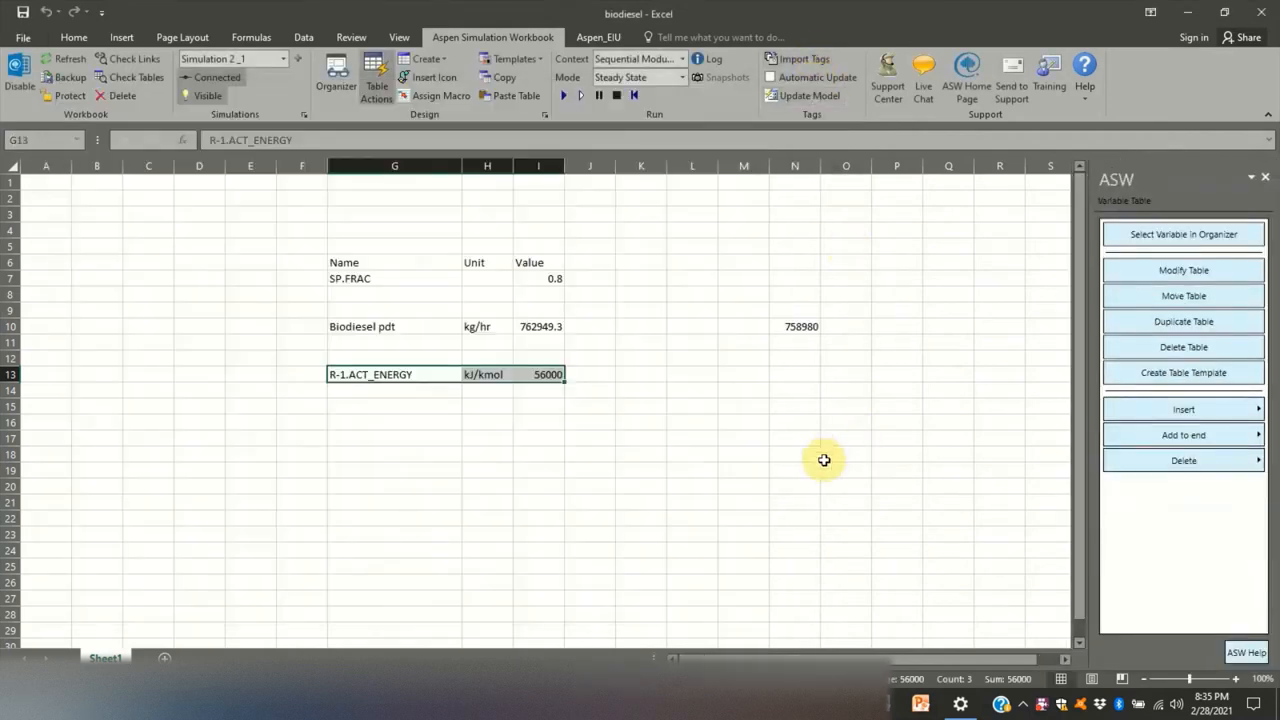
- Rename the R-1.ACT_ENERGY label in cell G13 to "Activation energy"
left_click(424, 378)
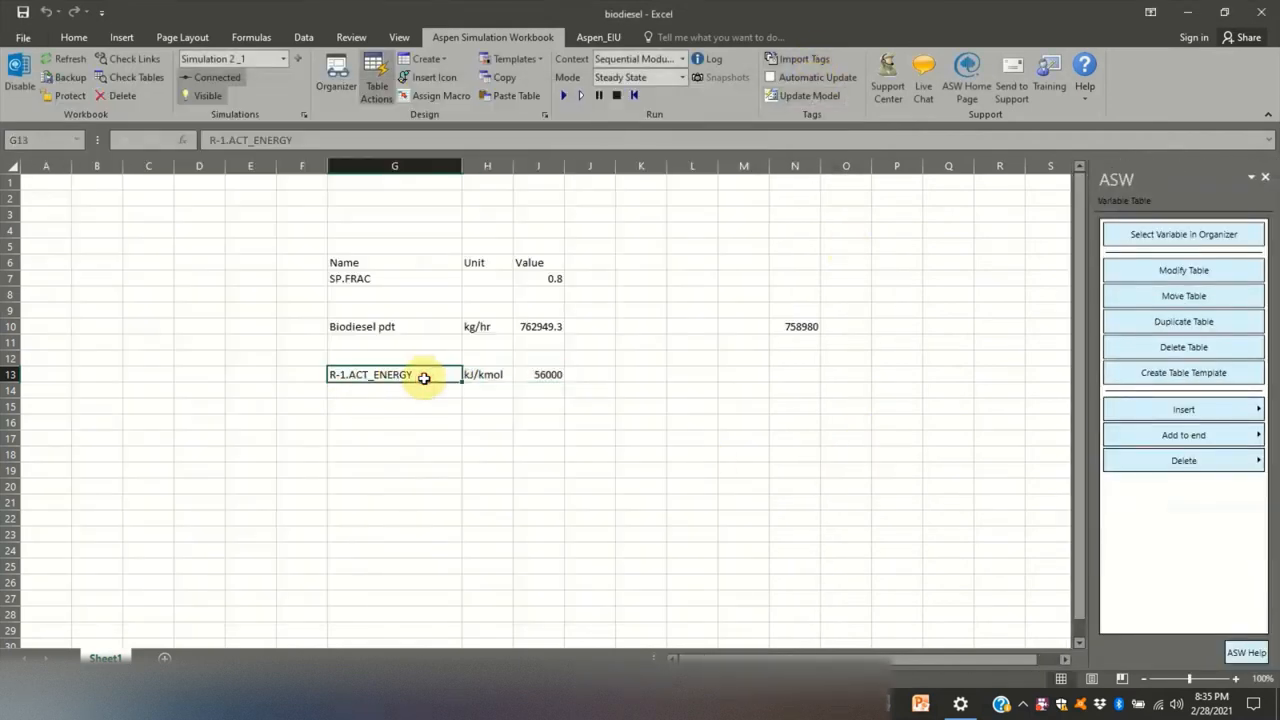
type("Activation energy")
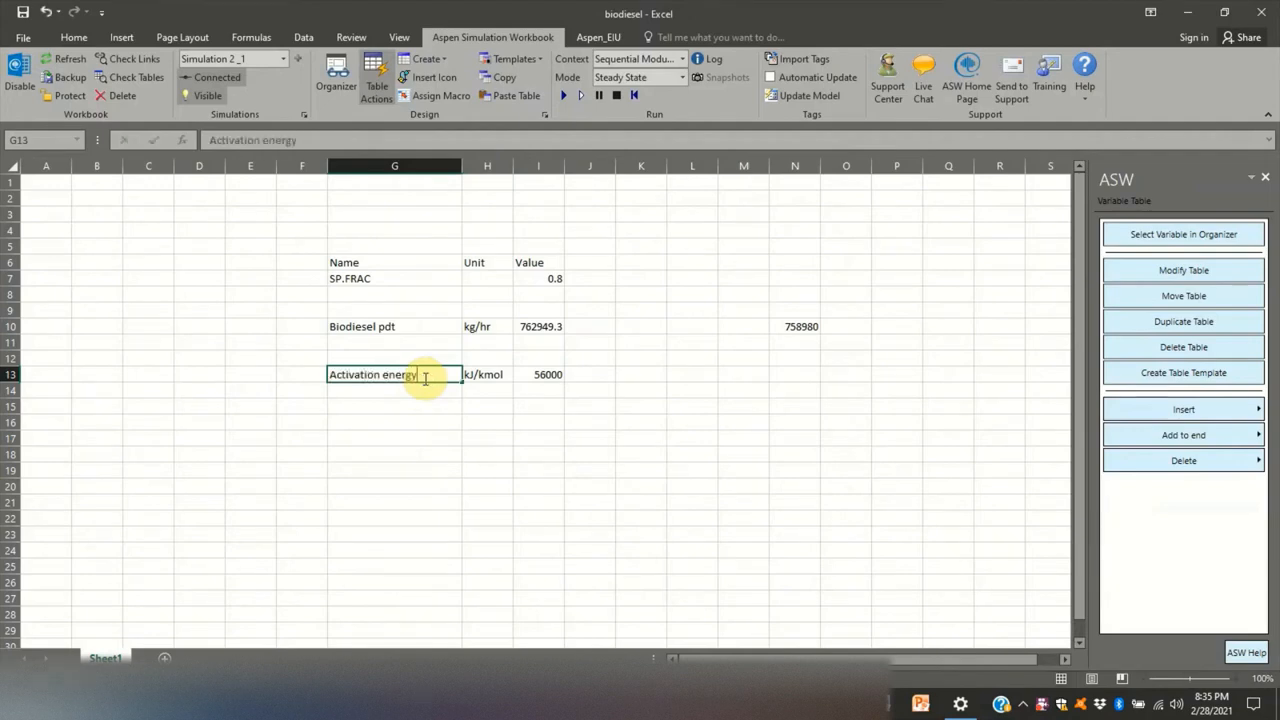
left_click(366, 404)
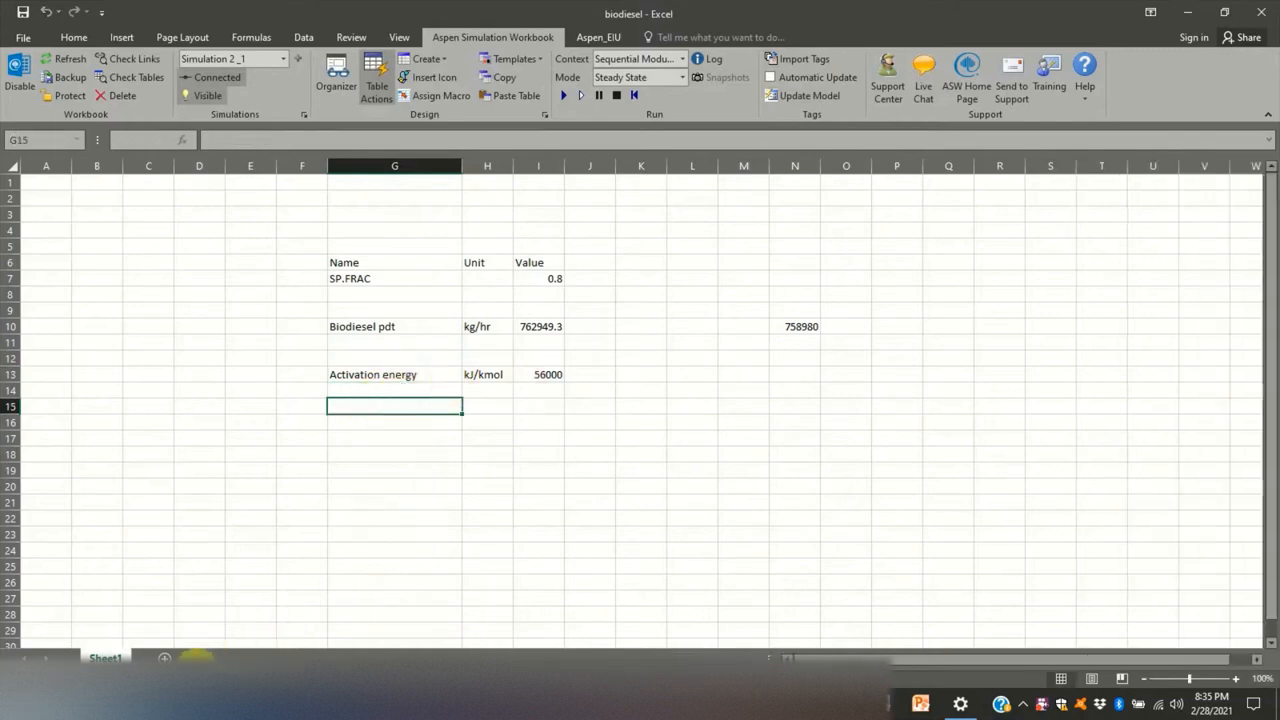
- Switch to Aspen Plus and copy the pre-exponential factor k from the kinetic input of reaction R-1
left_click(450, 703)
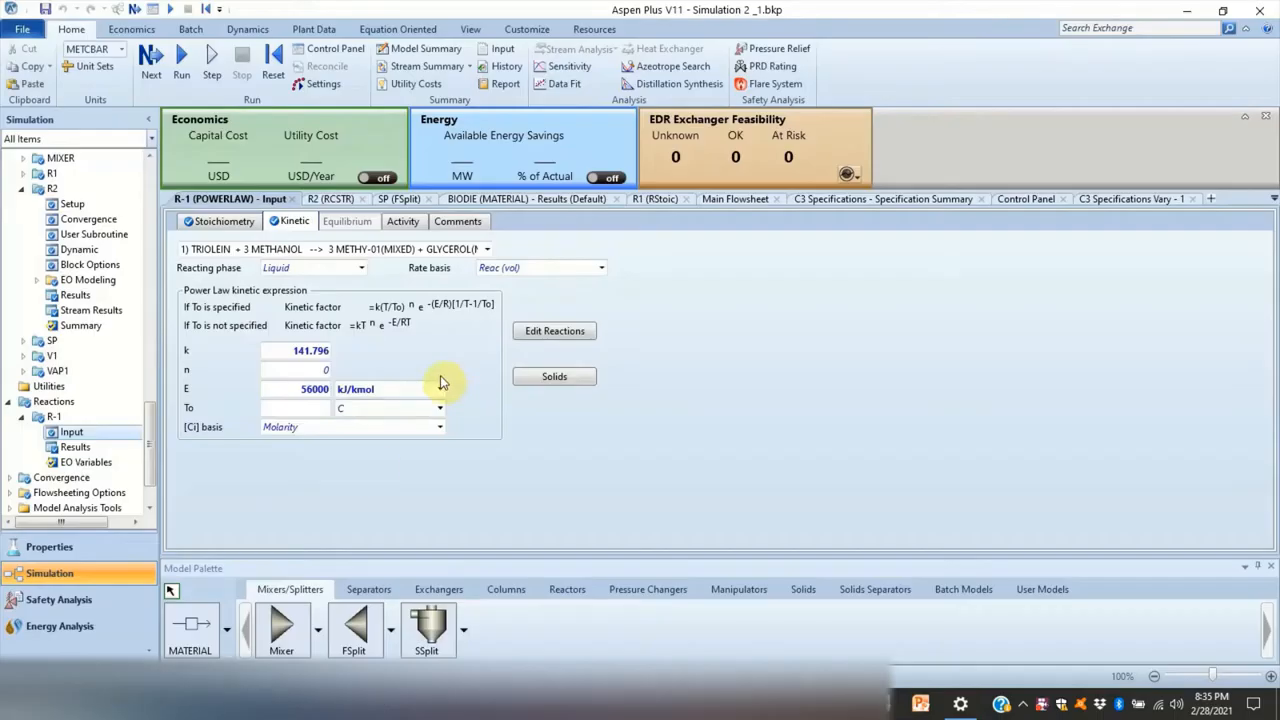
right_click(283, 352)
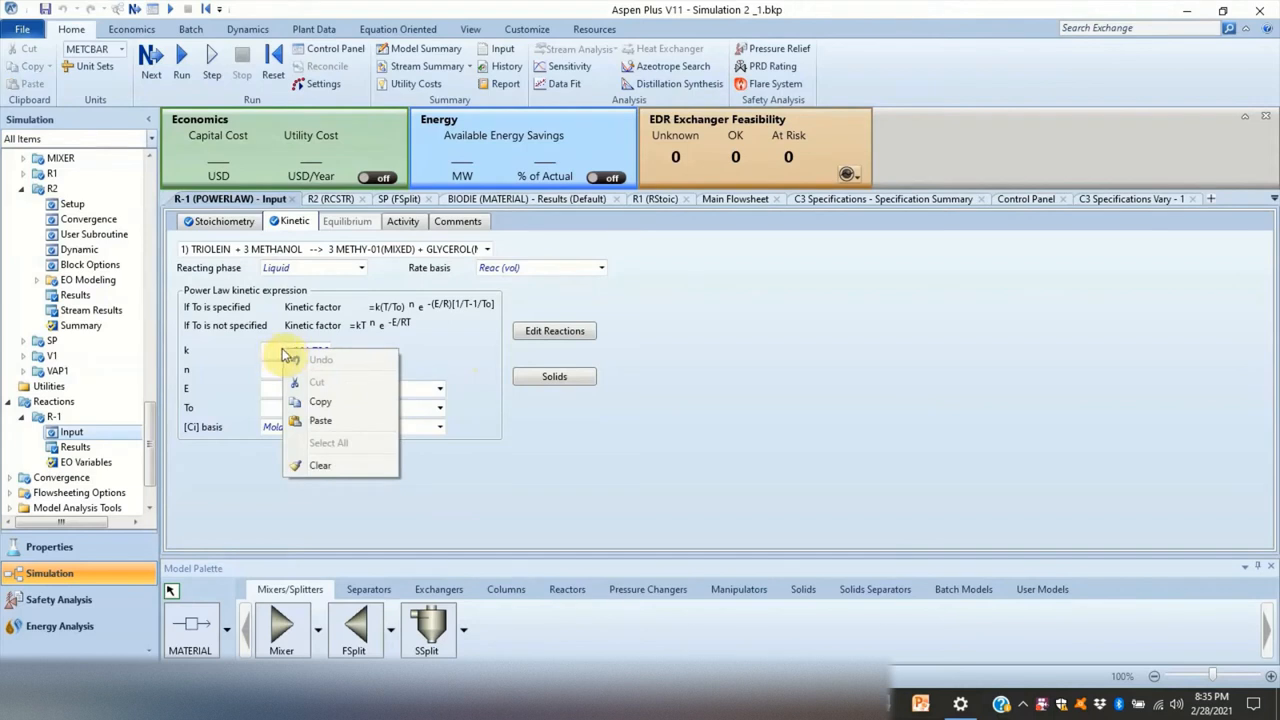
left_click(324, 403)
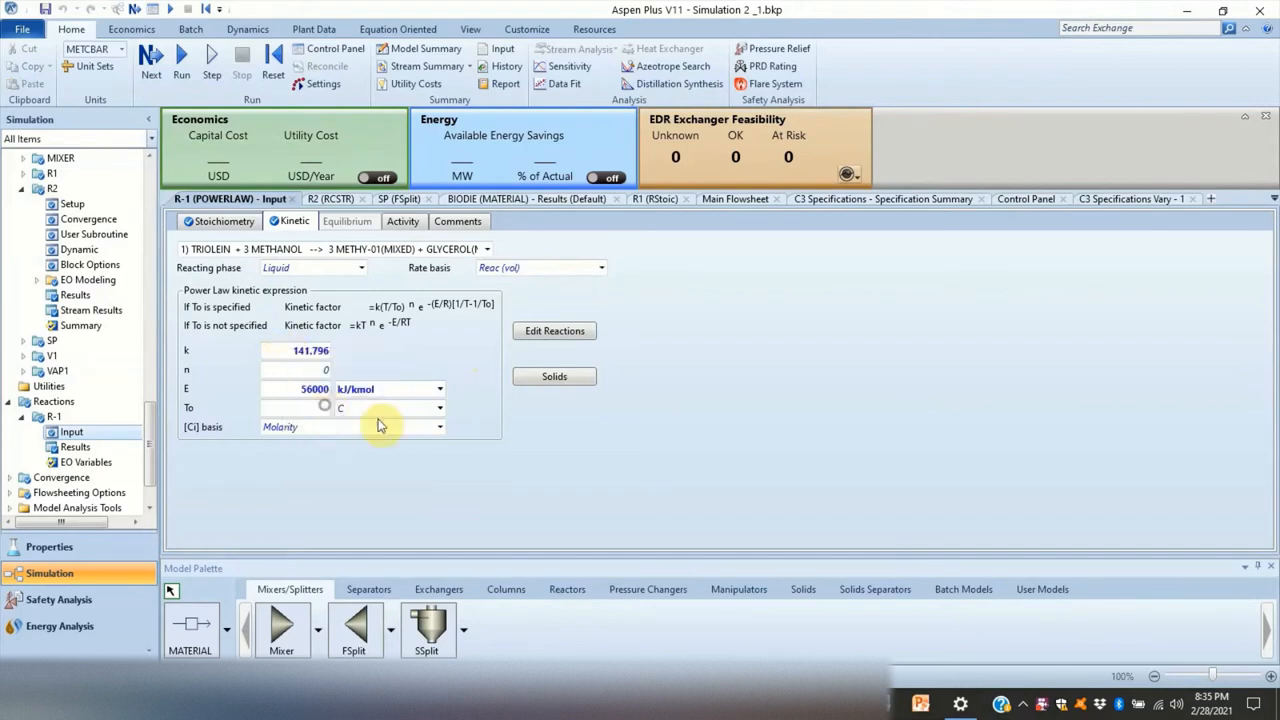
- Switch back to the biodiesel workbook in Excel and paste the copied k variable into the Organizer's model variables
mouse_move(680, 705)
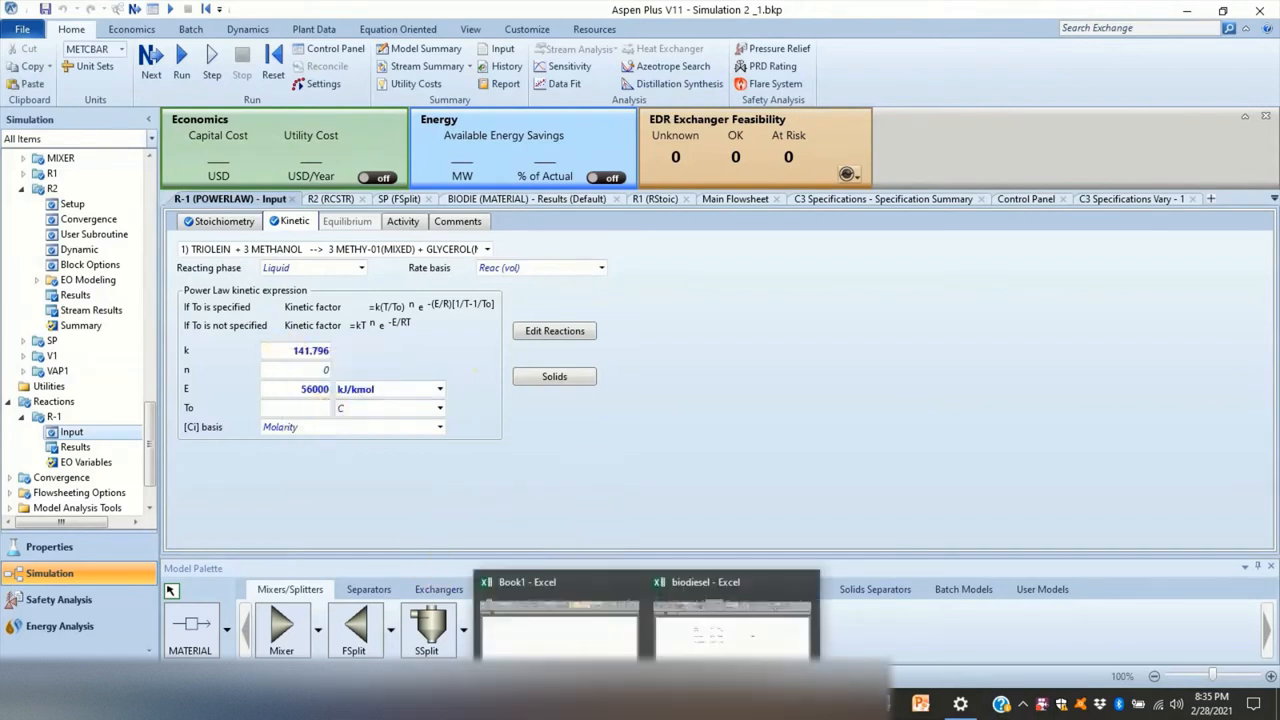
left_click(730, 615)
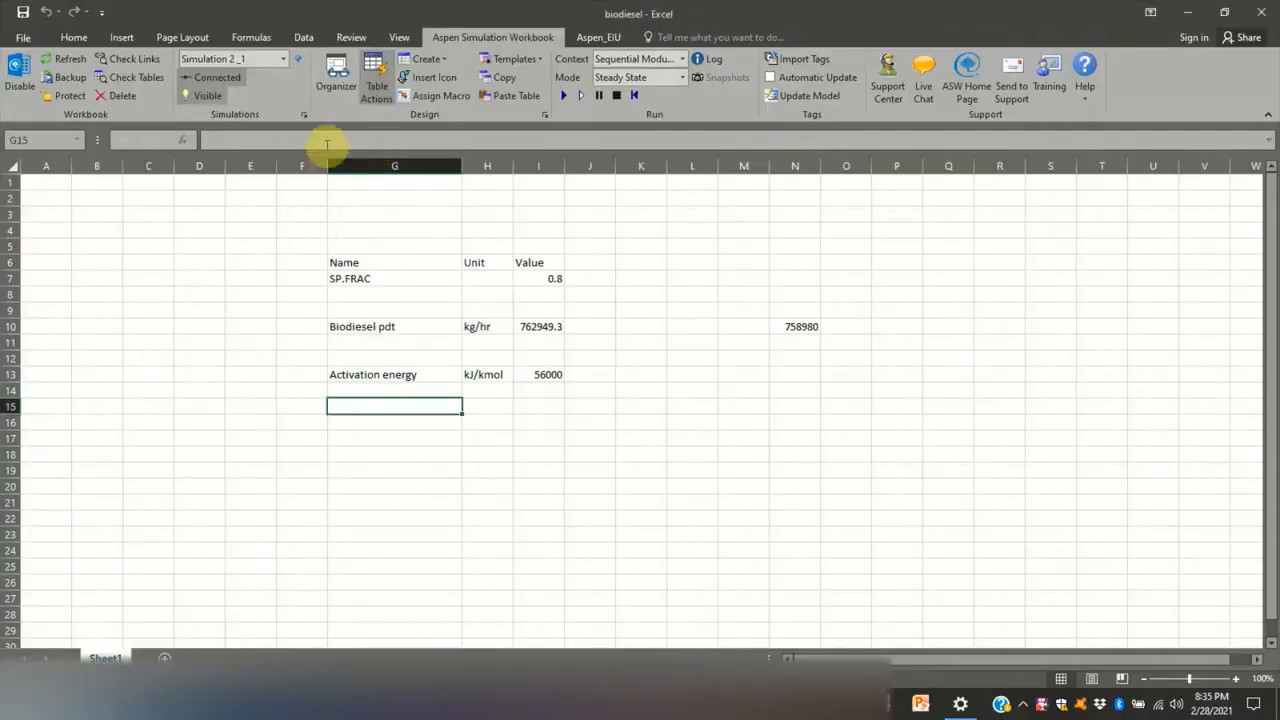
left_click(336, 72)
right_click(487, 357)
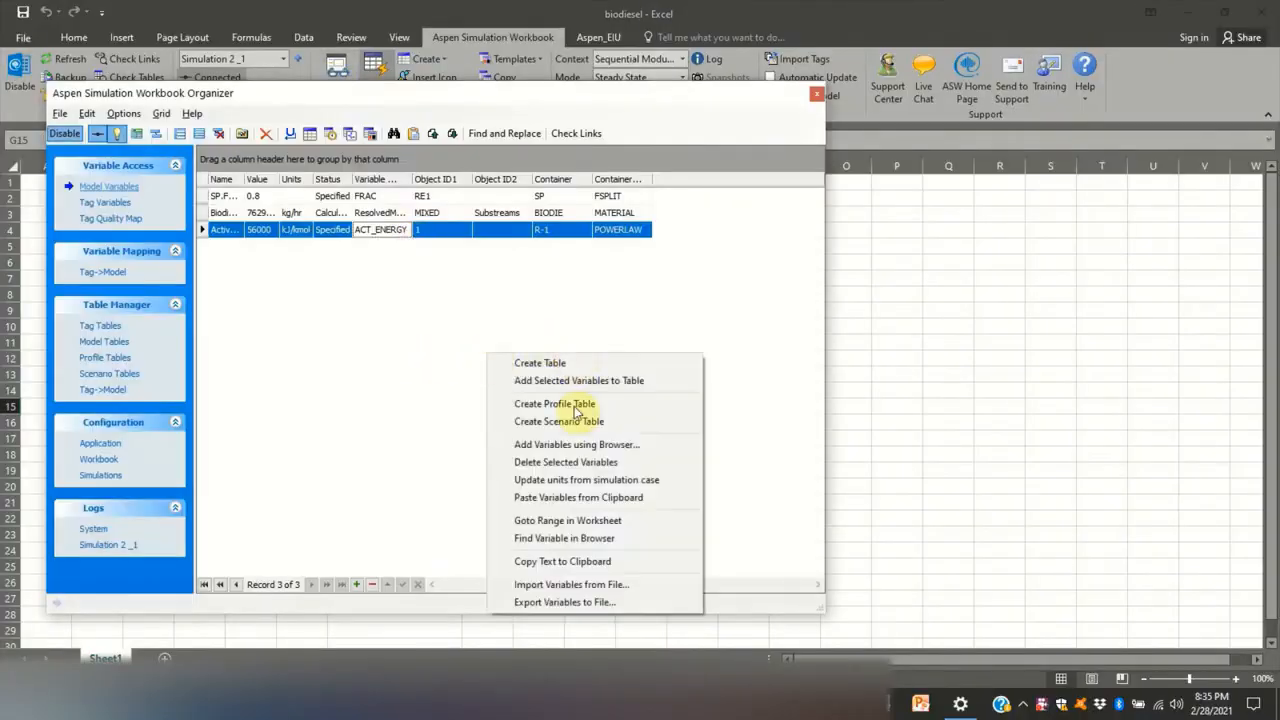
left_click(553, 498)
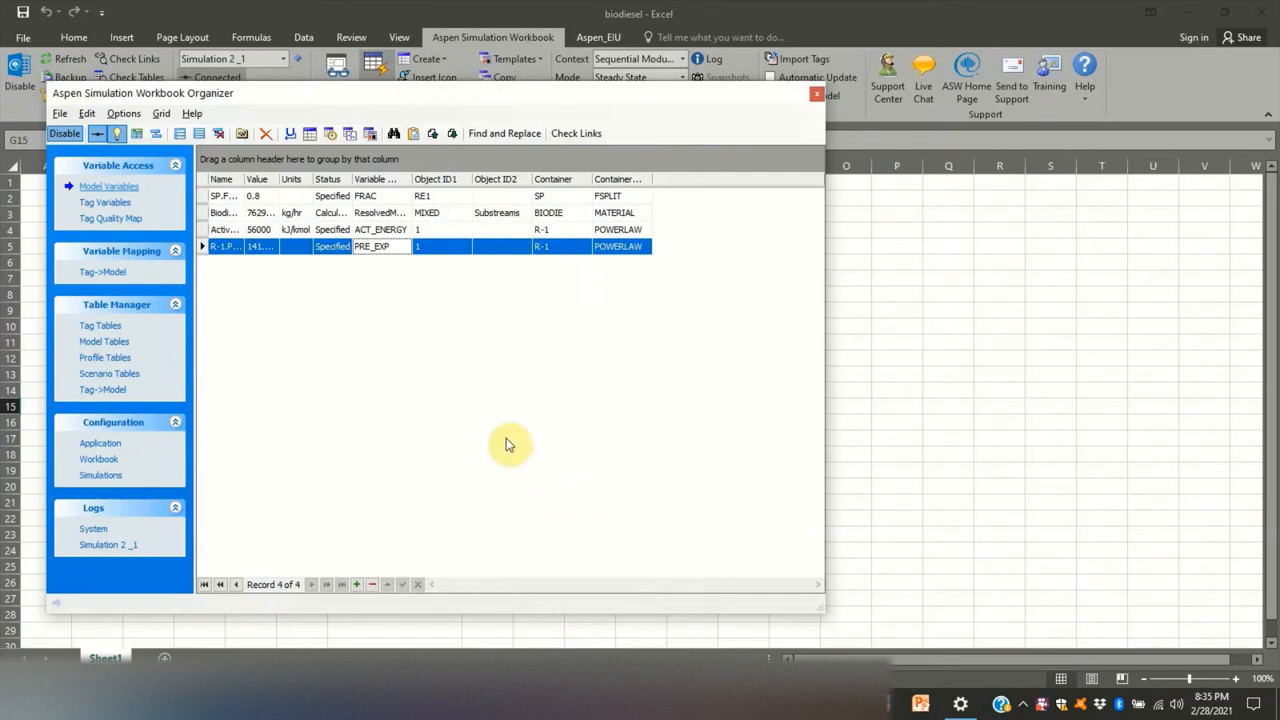
- Create a table for the R-1 PRE_EXP variable, located at cell G15 of the sheet
right_click(297, 250)
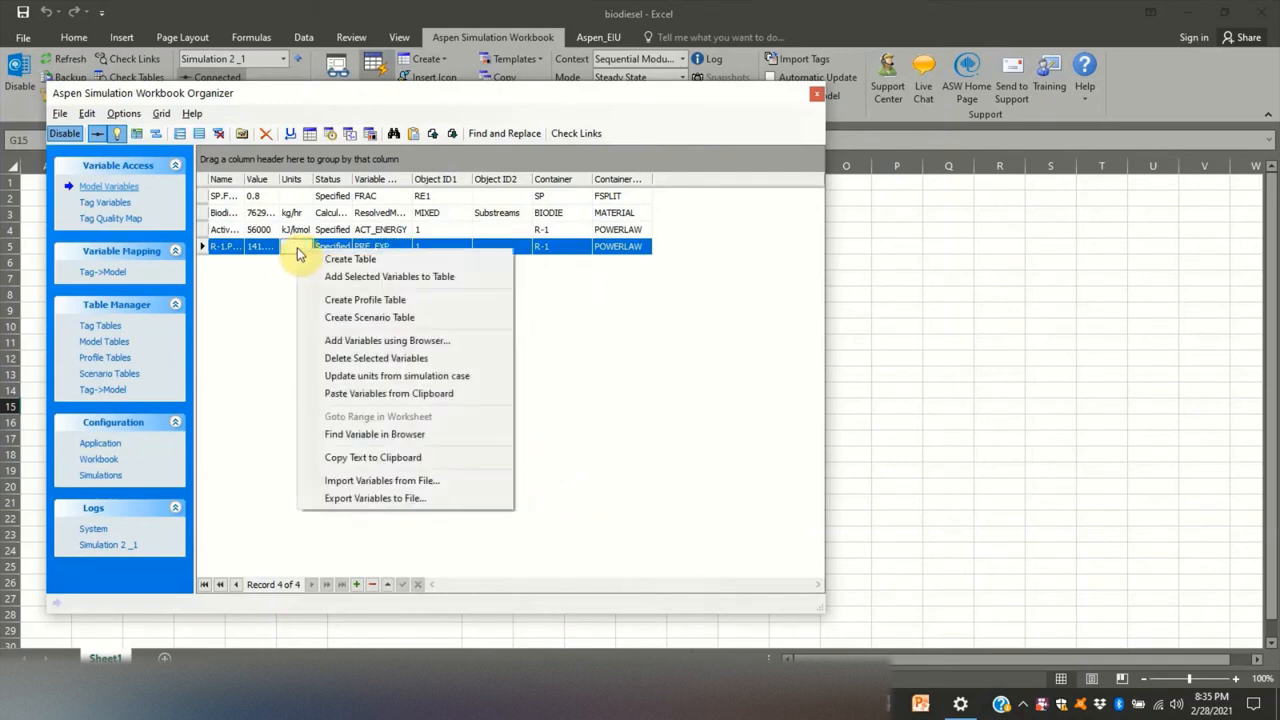
left_click(303, 258)
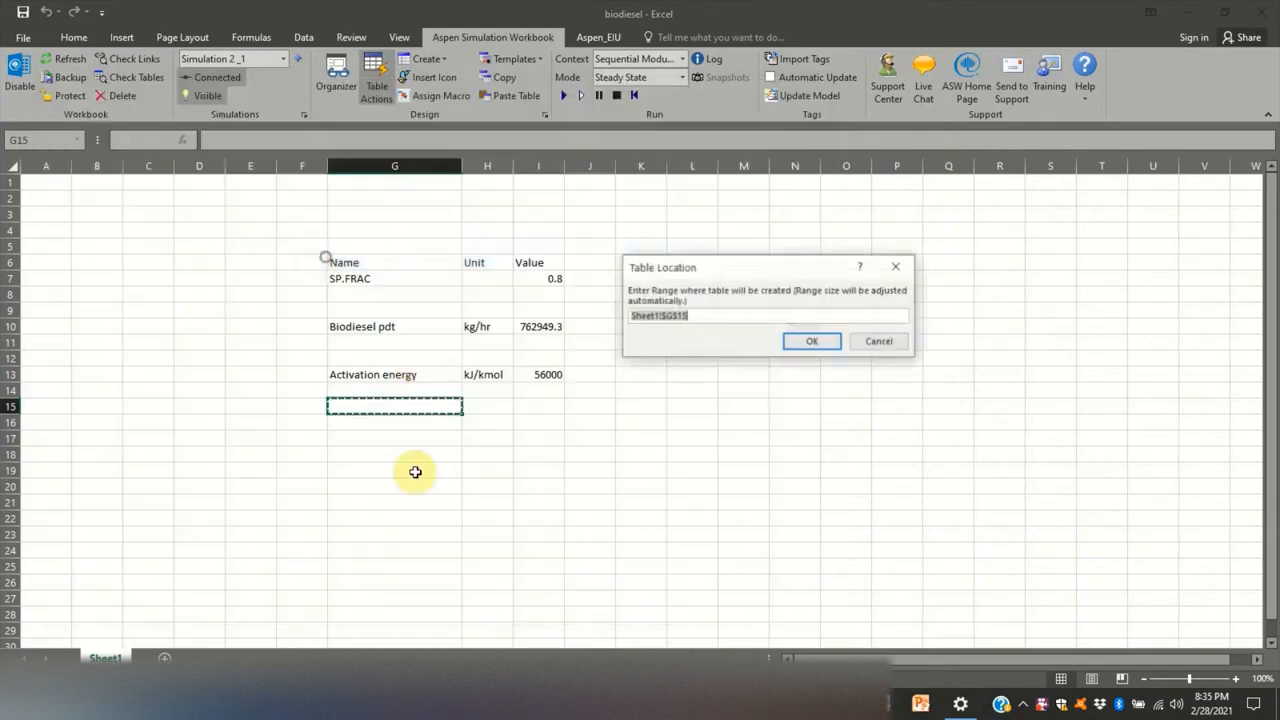
left_click(810, 342)
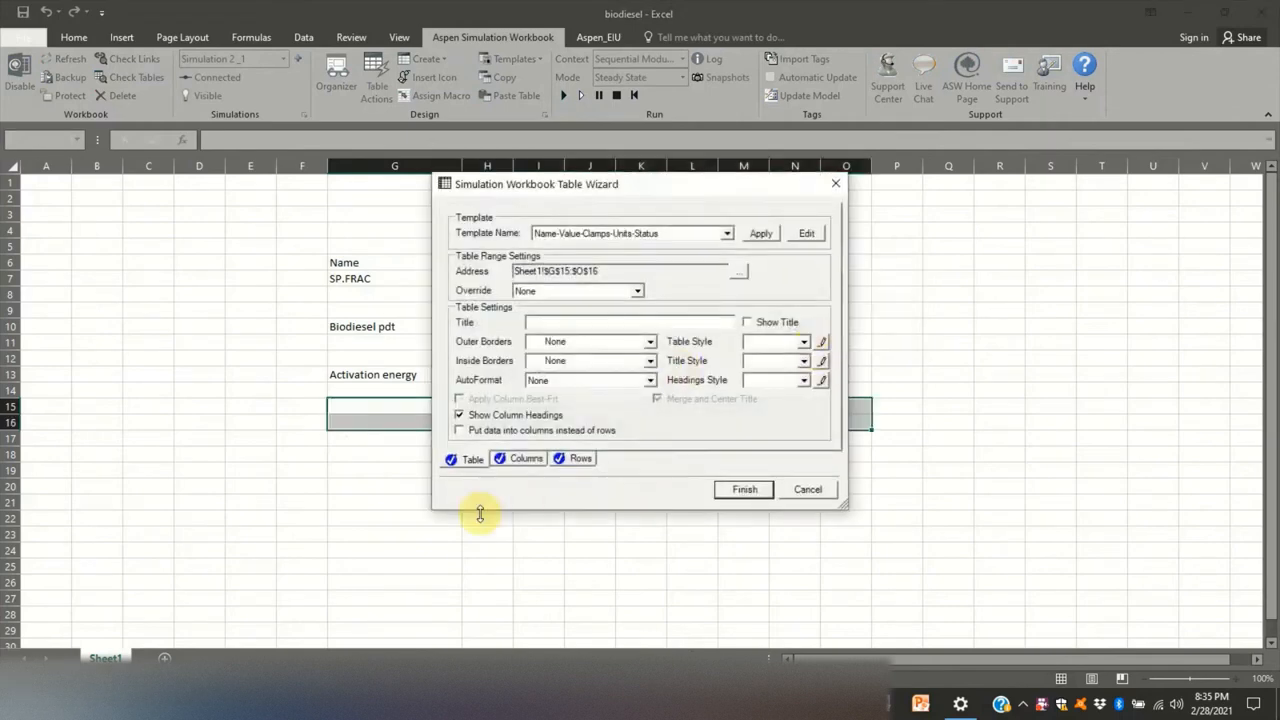
- Finish the PRE_EXP table without column headings, with only Name, Units and Value columns in that order, and close the Organizer
left_click(459, 415)
left_click(527, 462)
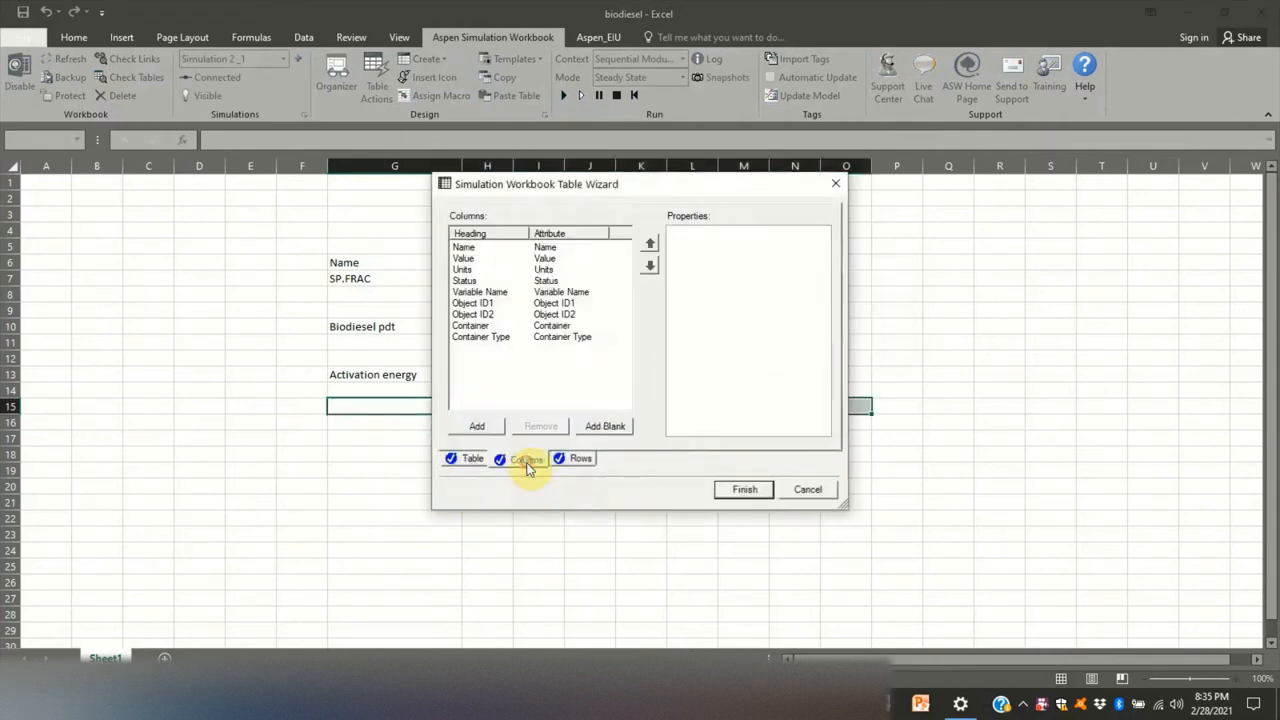
left_click(540, 281)
left_click(540, 426)
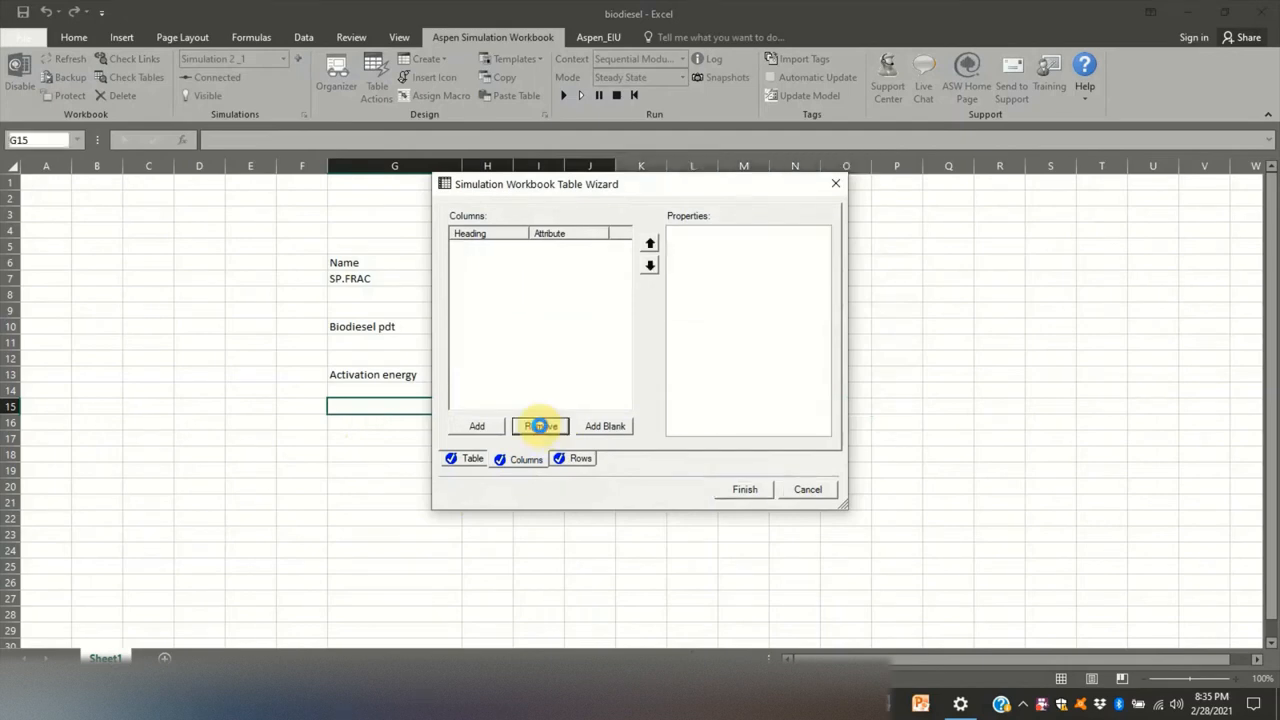
left_click(540, 270)
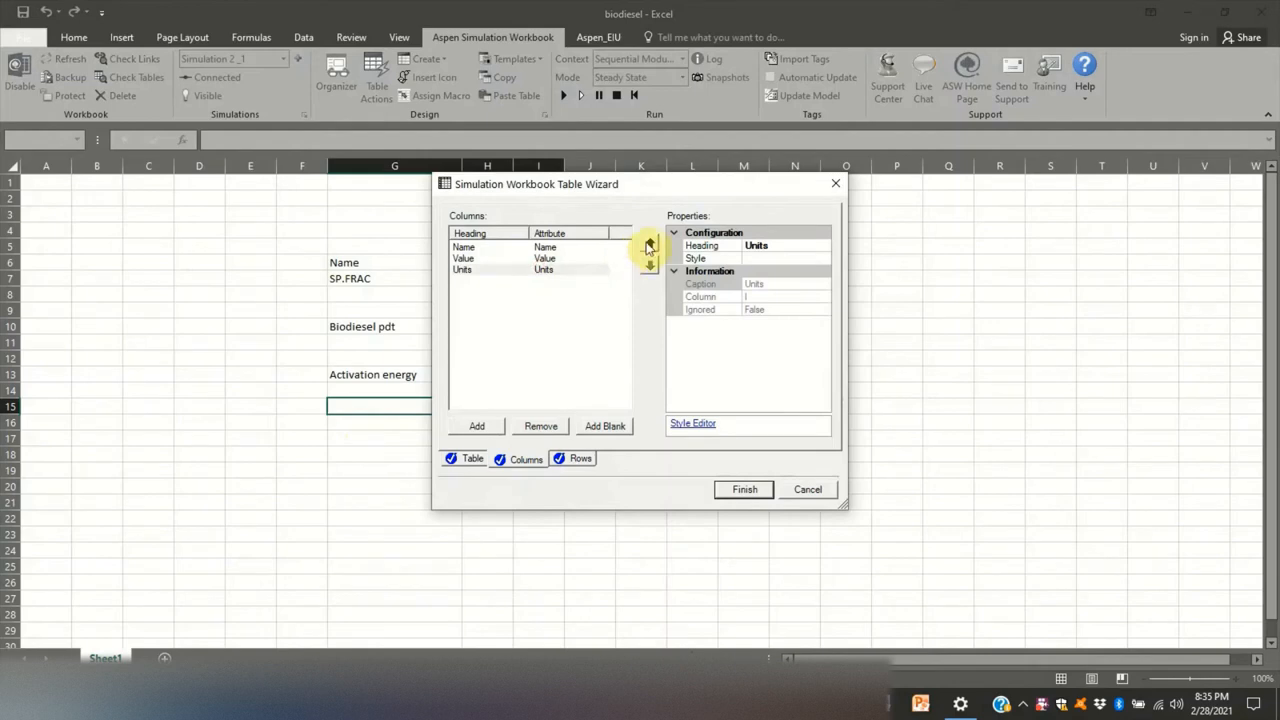
left_click(649, 245)
left_click(740, 490)
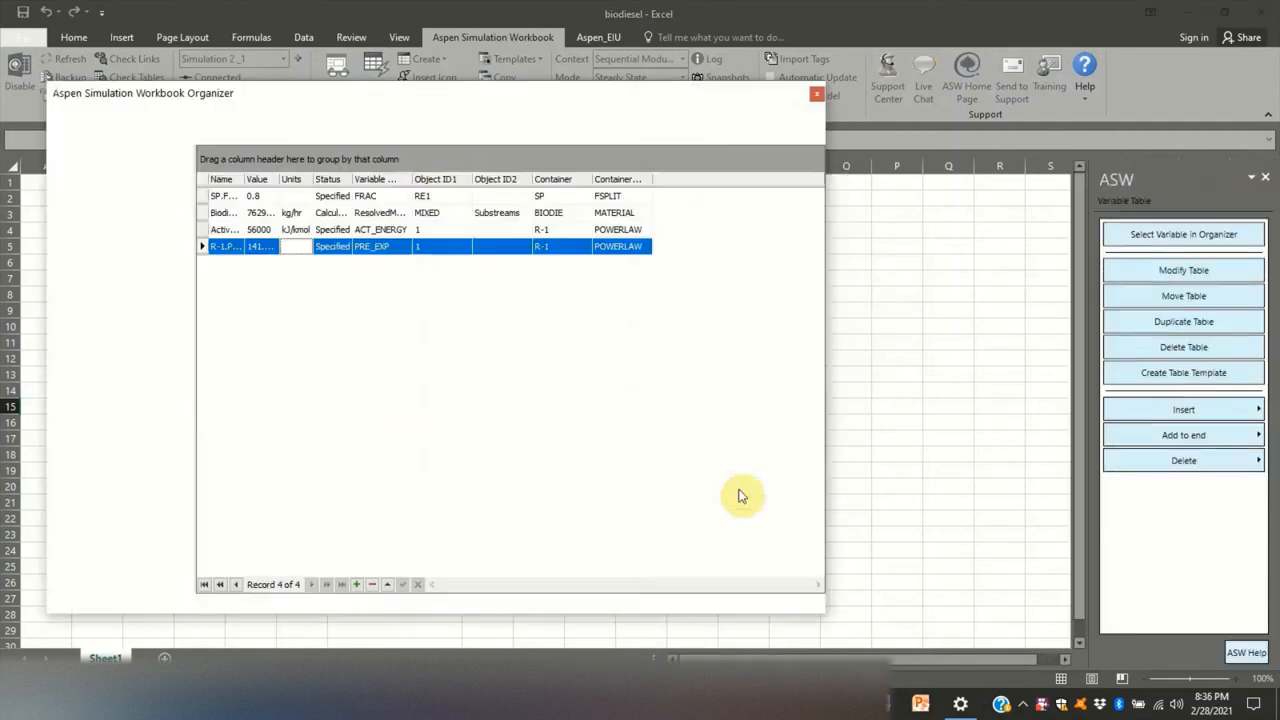
left_click(817, 93)
- Rename the R-1.PRE_EXP label in cell G15 to "Pre-EXP Factor"
left_click(872, 305)
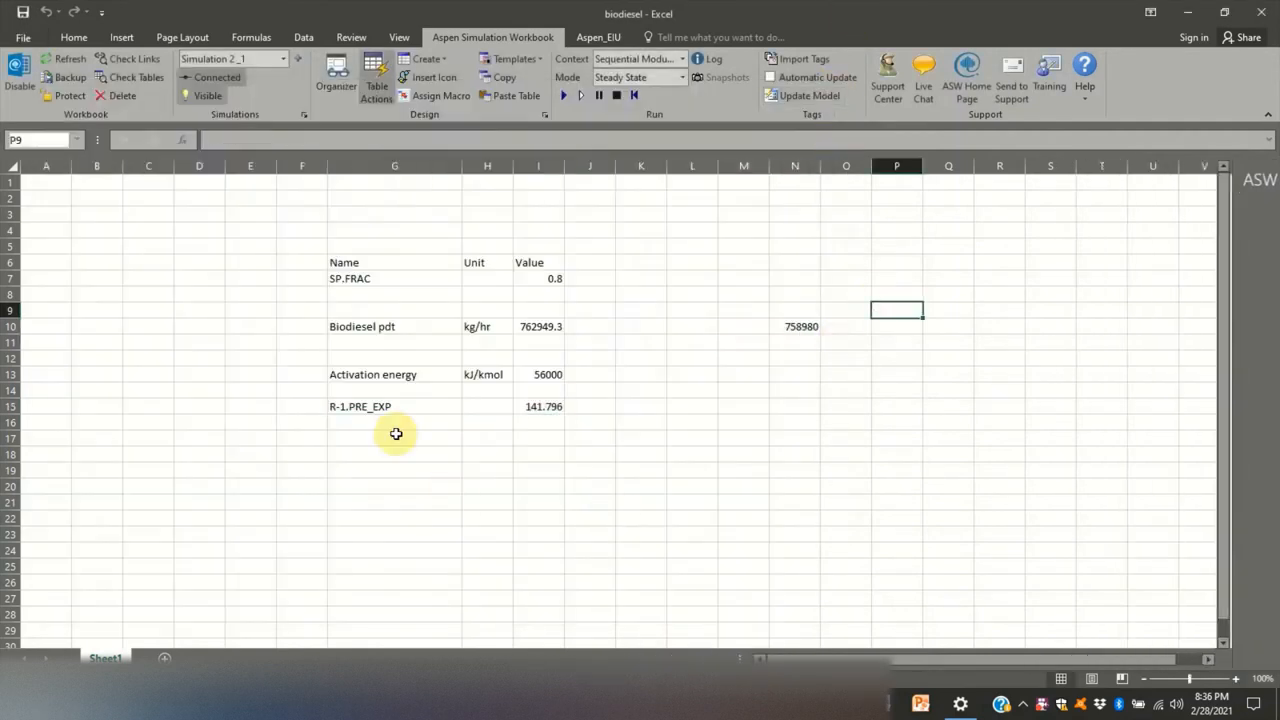
left_click(385, 406)
type("Pre-EXP Factor")
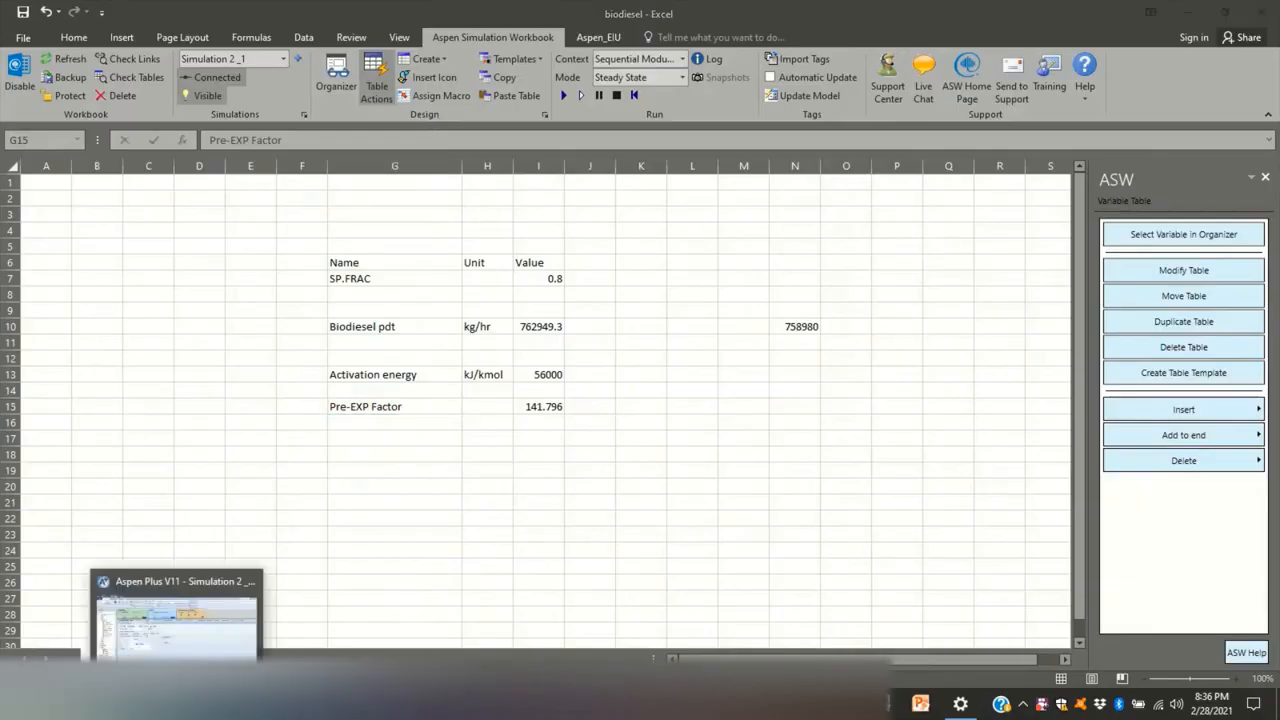
- Switch to Aspen Plus and open the results of R2's outlet stream PRODT from the main flowsheet
left_click(175, 630)
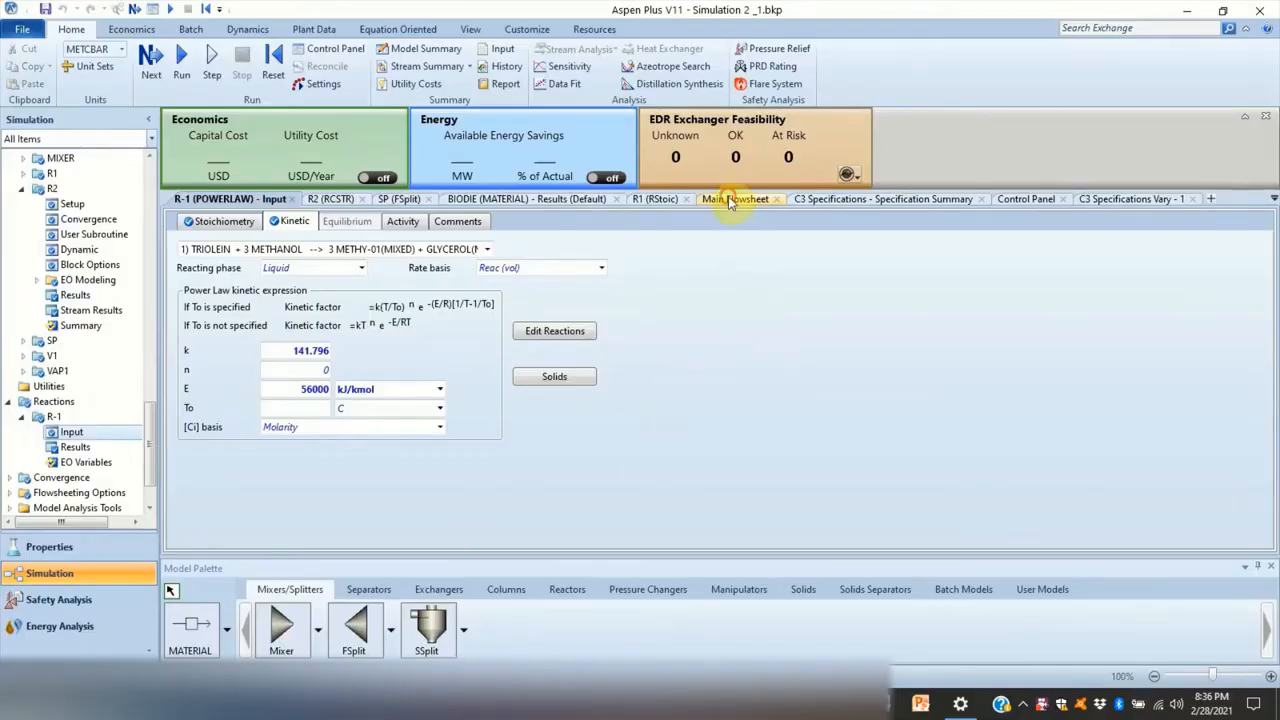
left_click(733, 198)
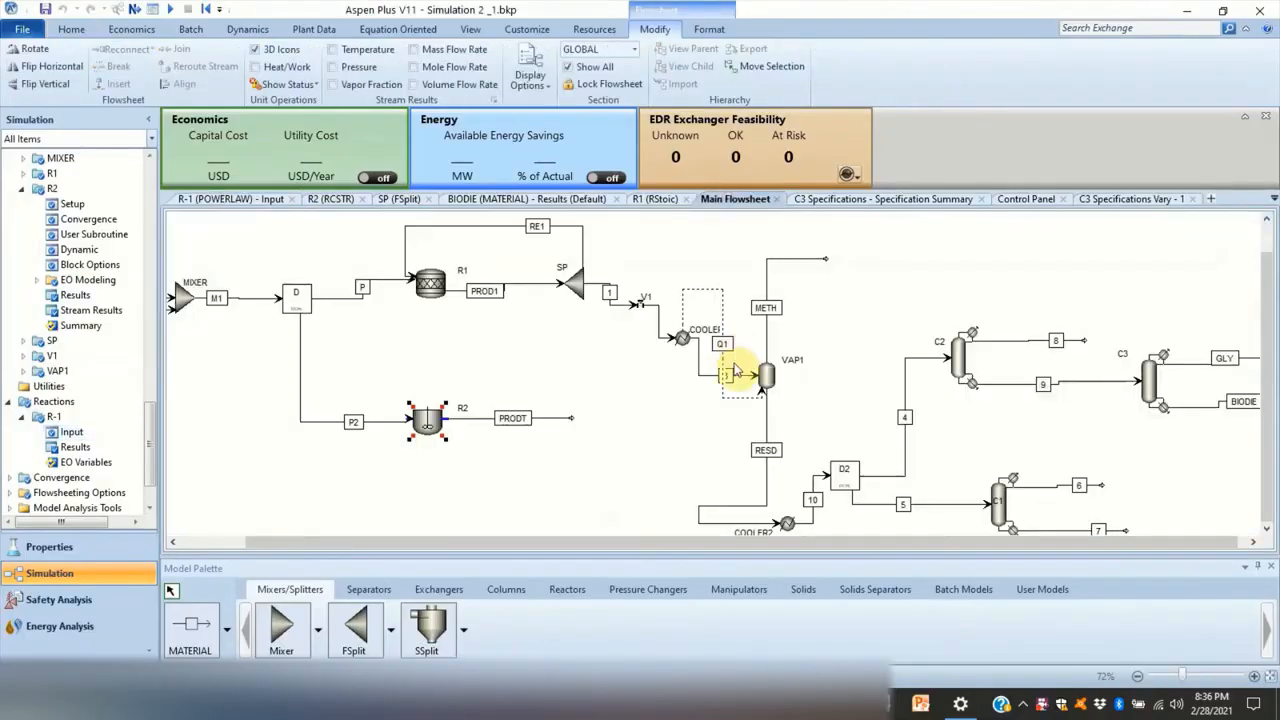
right_click(474, 420)
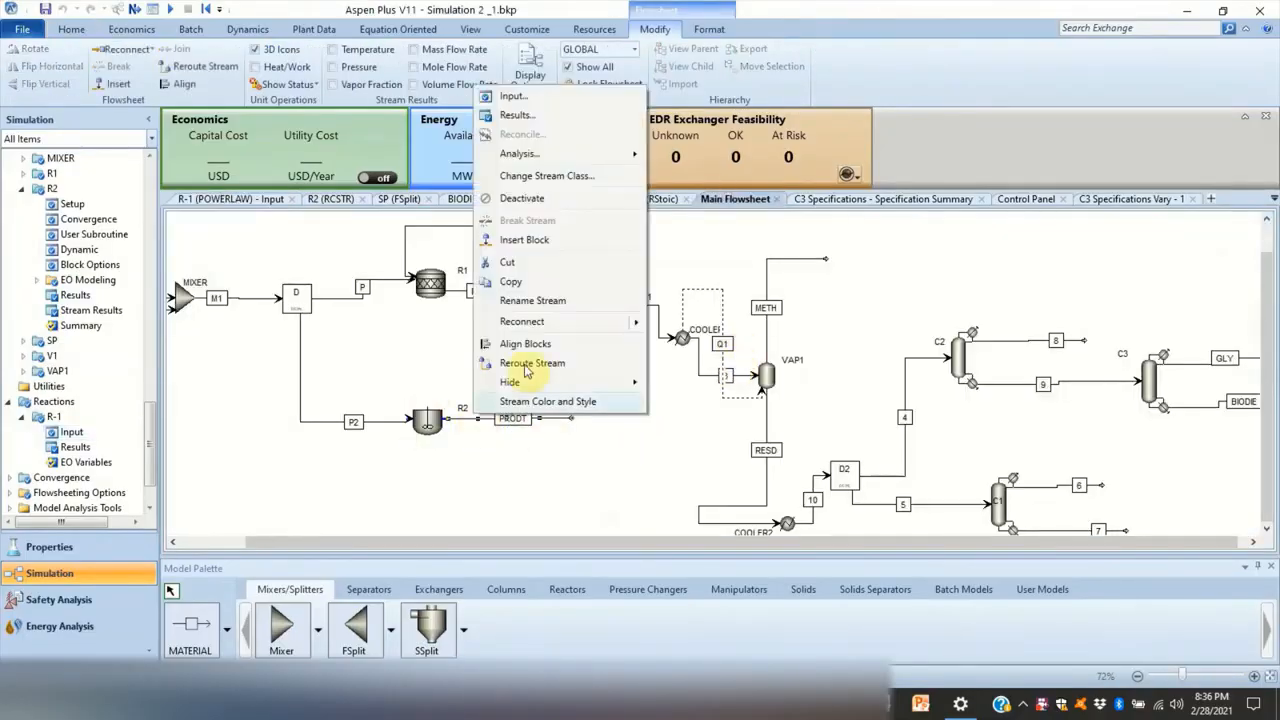
left_click(532, 117)
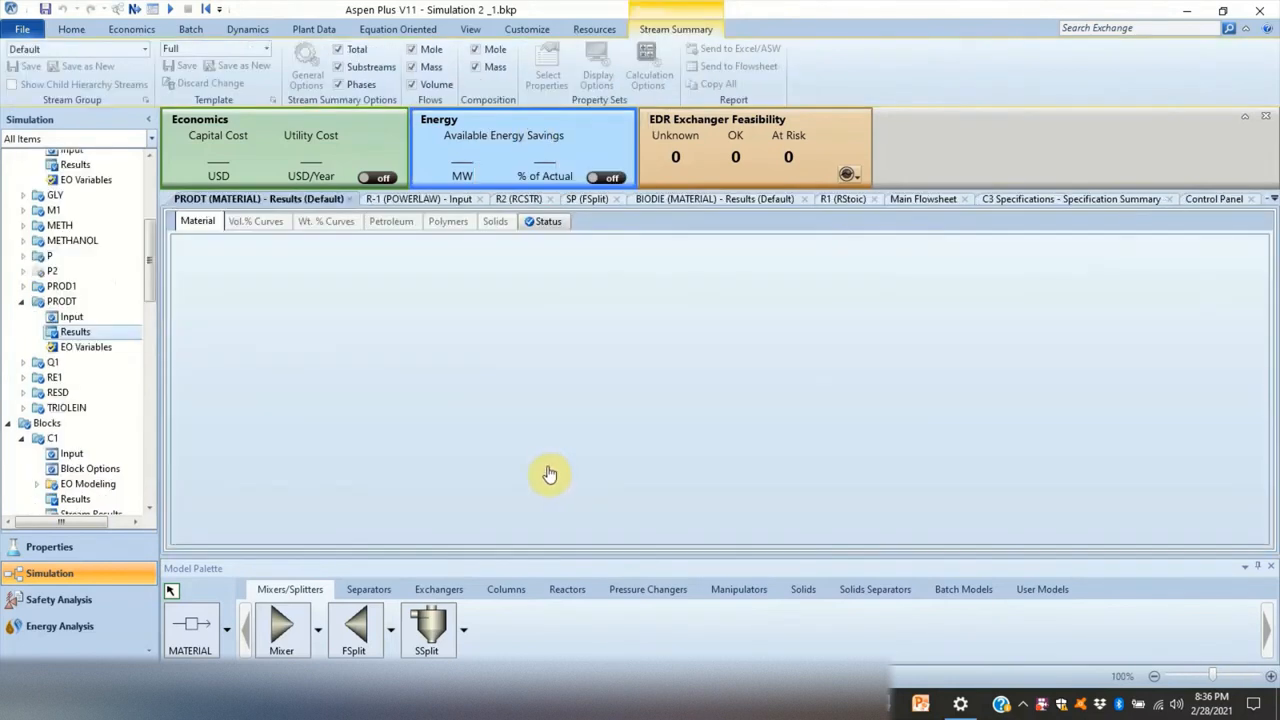
- Expand the mass flows in the PRODT stream results and copy the METHY-01 mass flow
scroll(550, 468, "down", 4)
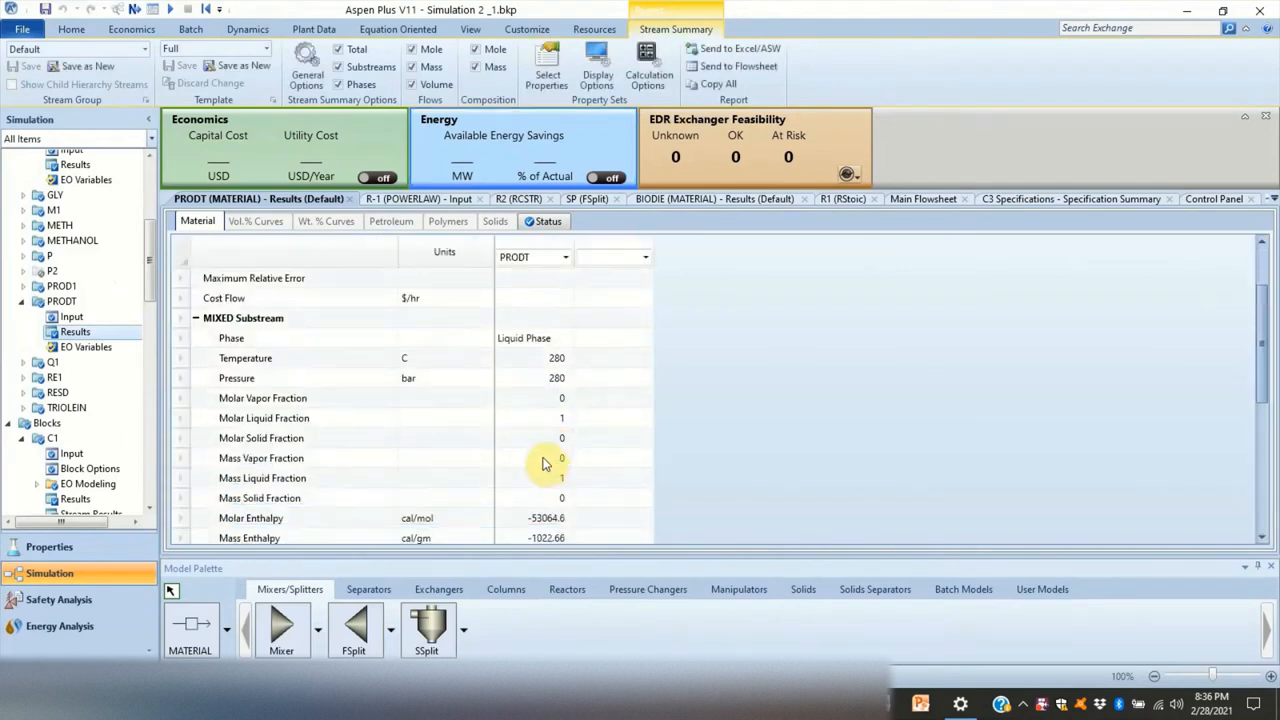
scroll(504, 458, "down", 3)
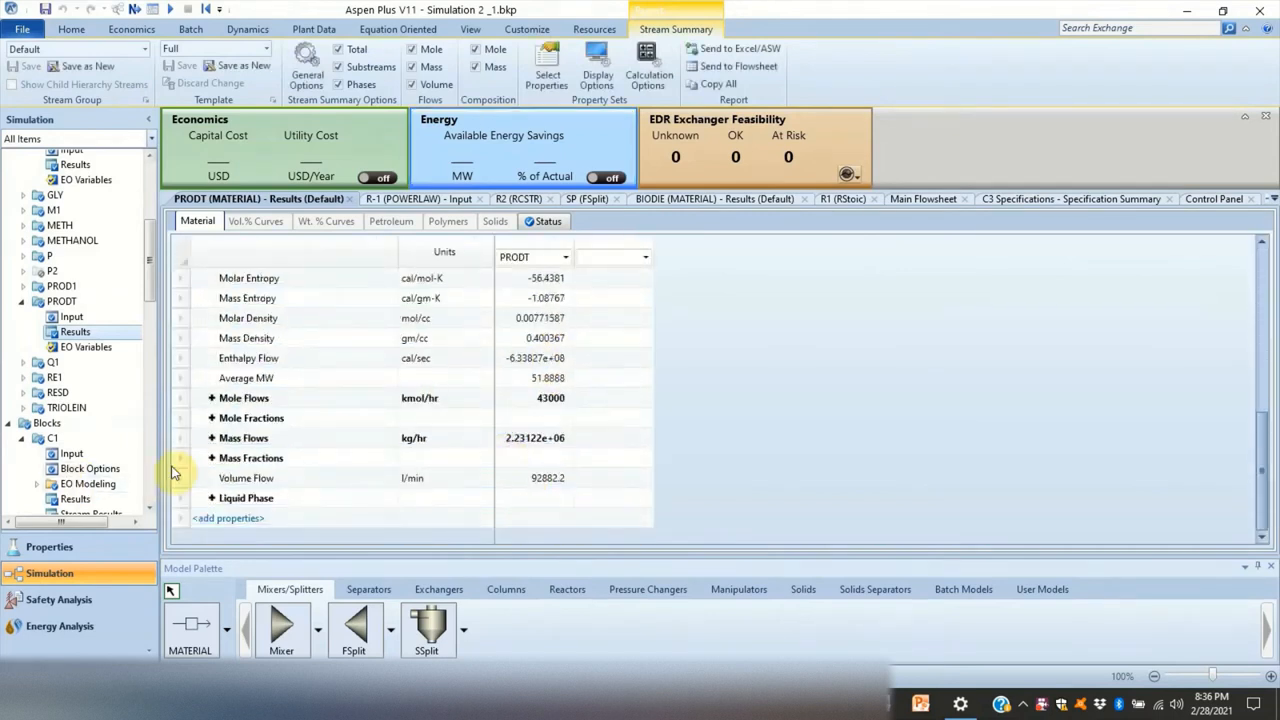
left_click(212, 440)
scroll(440, 410, "down", 2)
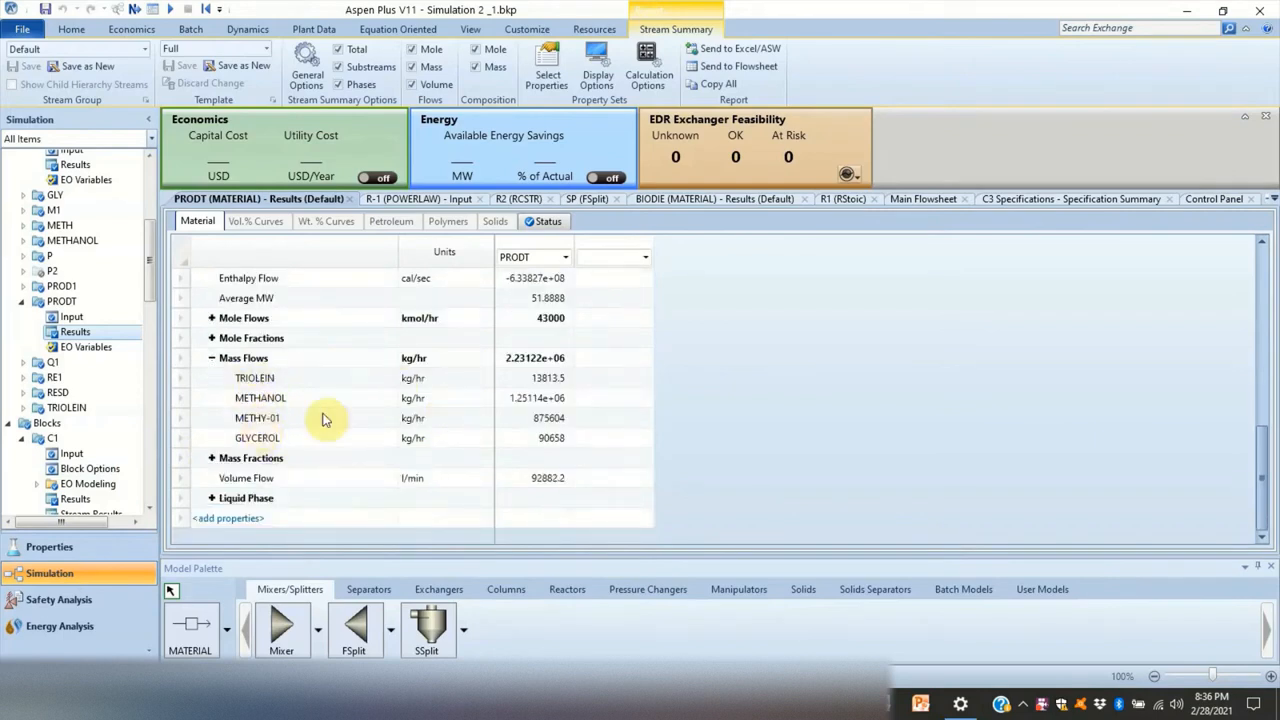
left_click(520, 421)
right_click(520, 421)
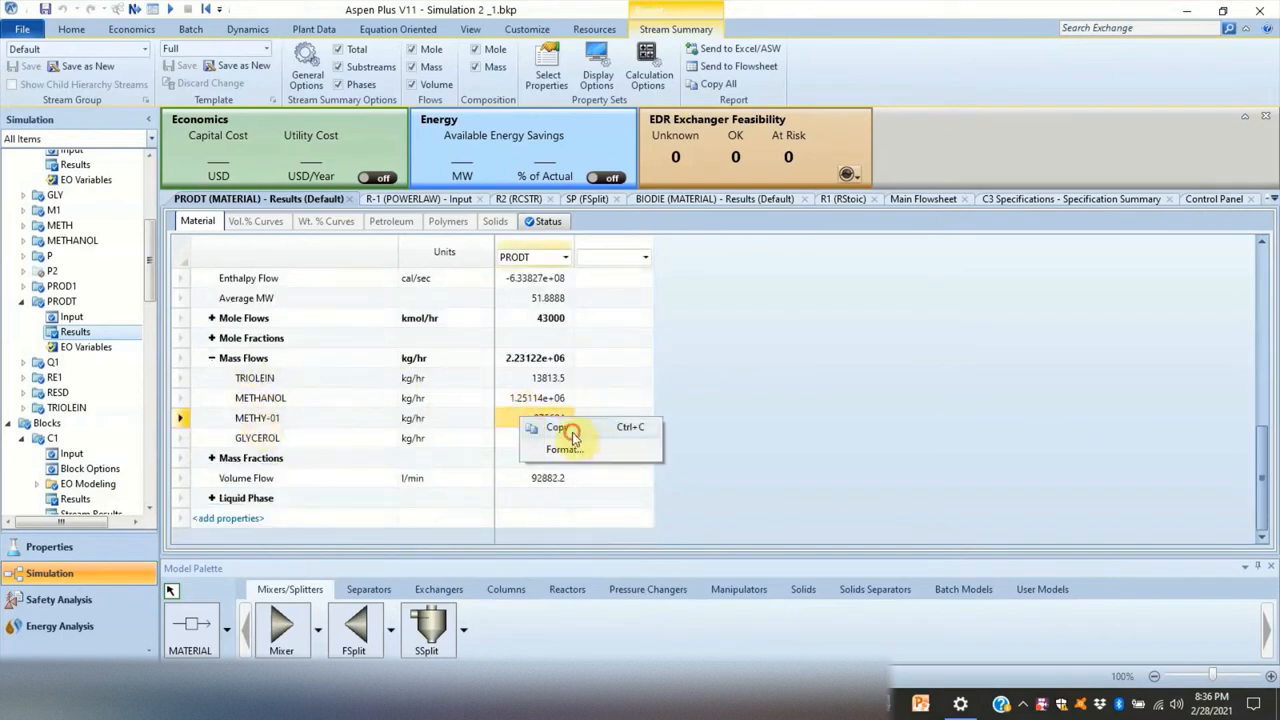
left_click(560, 428)
- Switch to the biodiesel workbook, select cell G18 and paste the copied METHY-01 mass flow into the Organizer's model variables
mouse_move(652, 703)
left_click(671, 641)
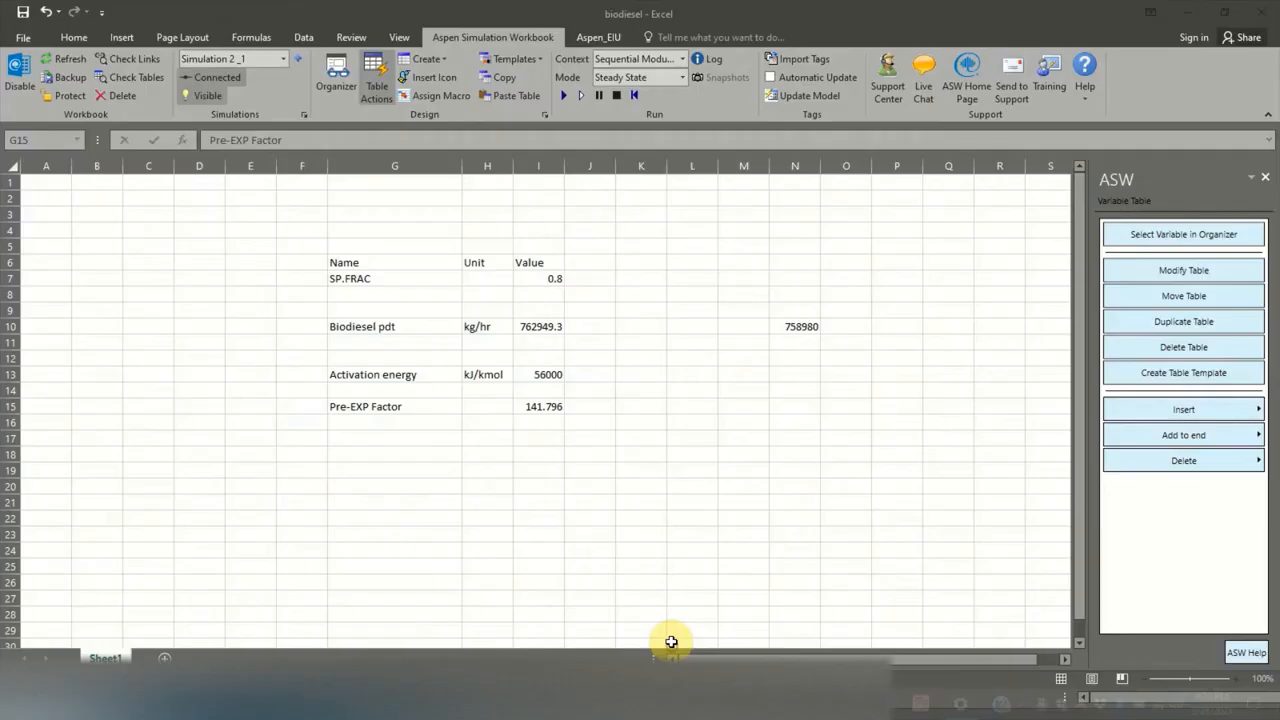
left_click(356, 460)
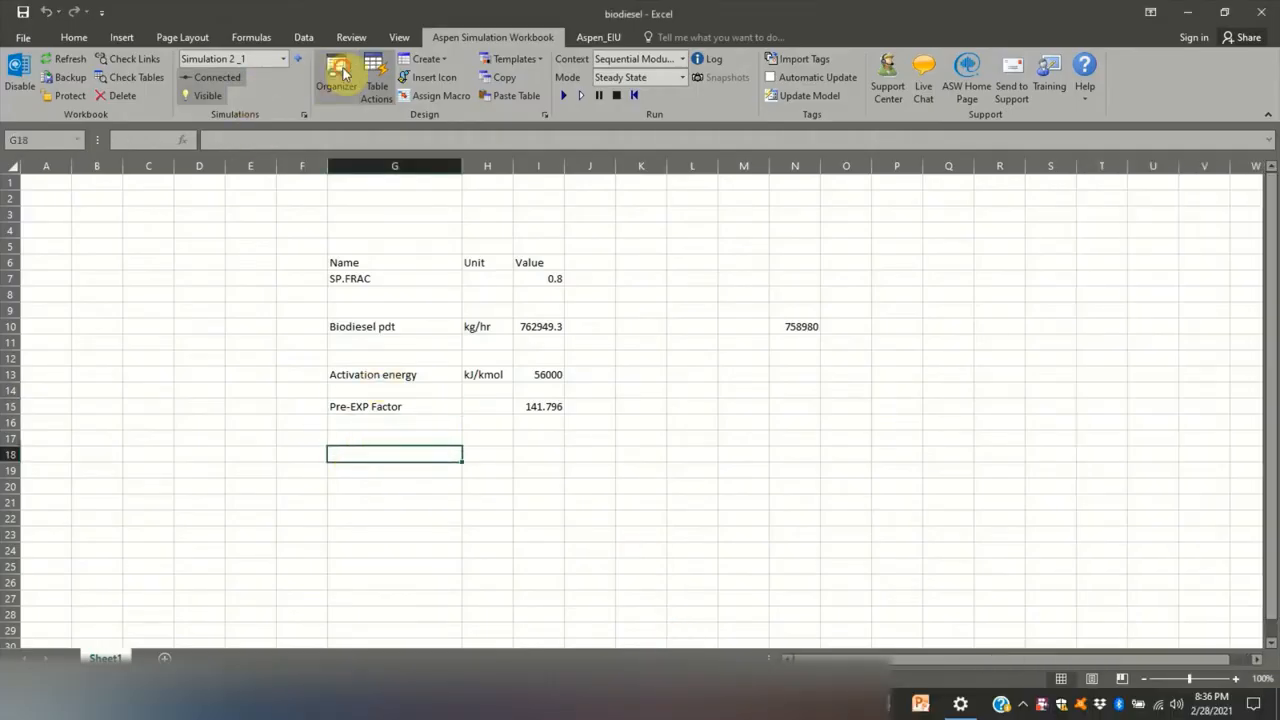
left_click(336, 72)
right_click(425, 358)
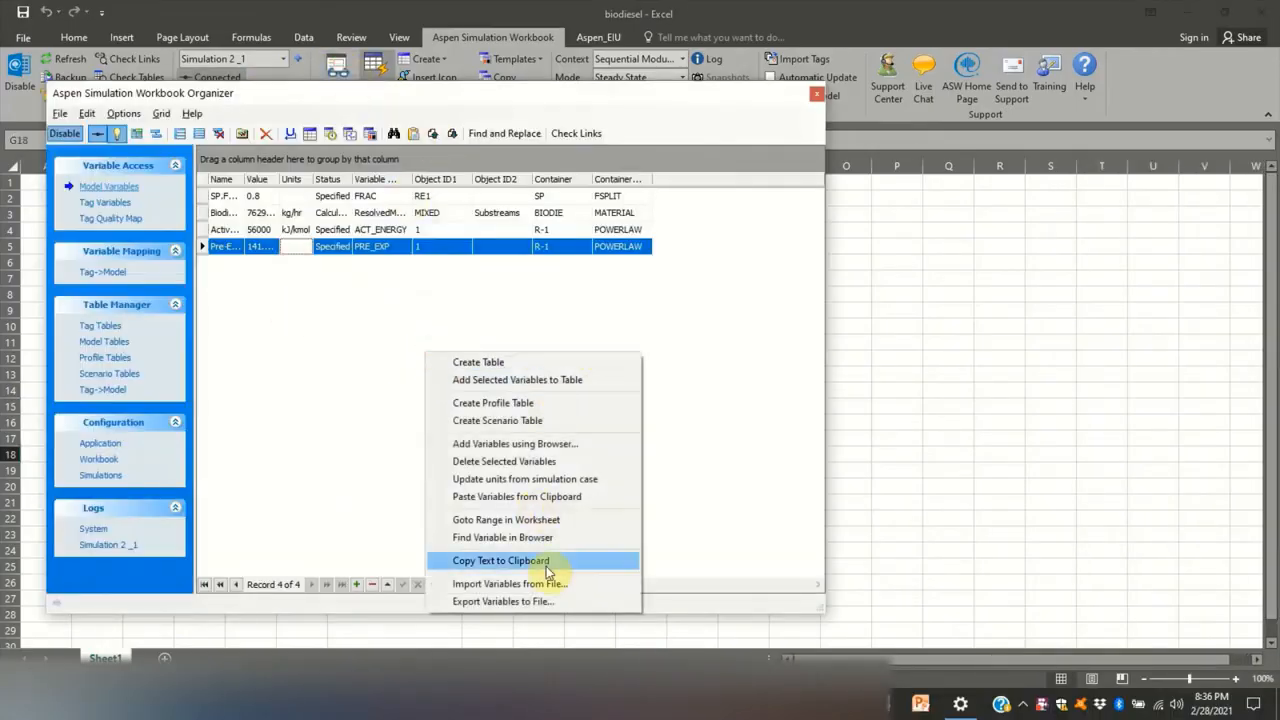
left_click(520, 496)
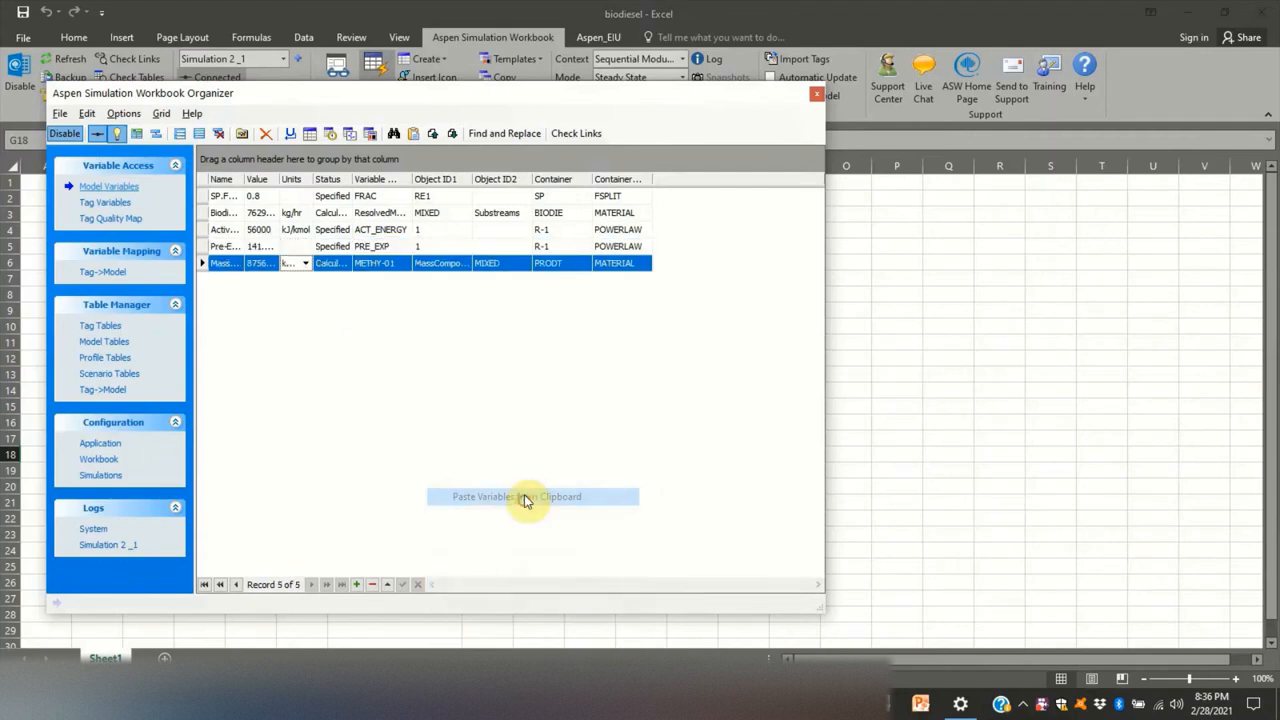
- Create a table from the PRODT METHY-01 variable at G18 with column headings turned off
right_click(335, 266)
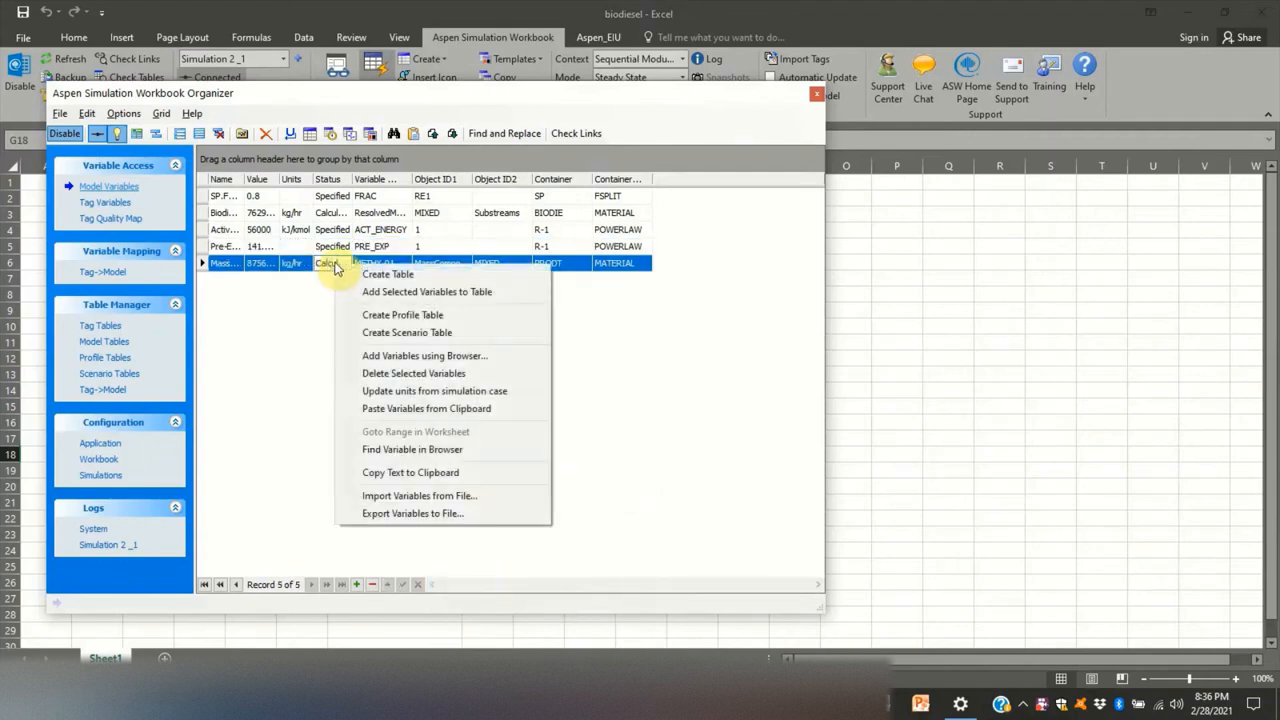
left_click(350, 274)
left_click(806, 340)
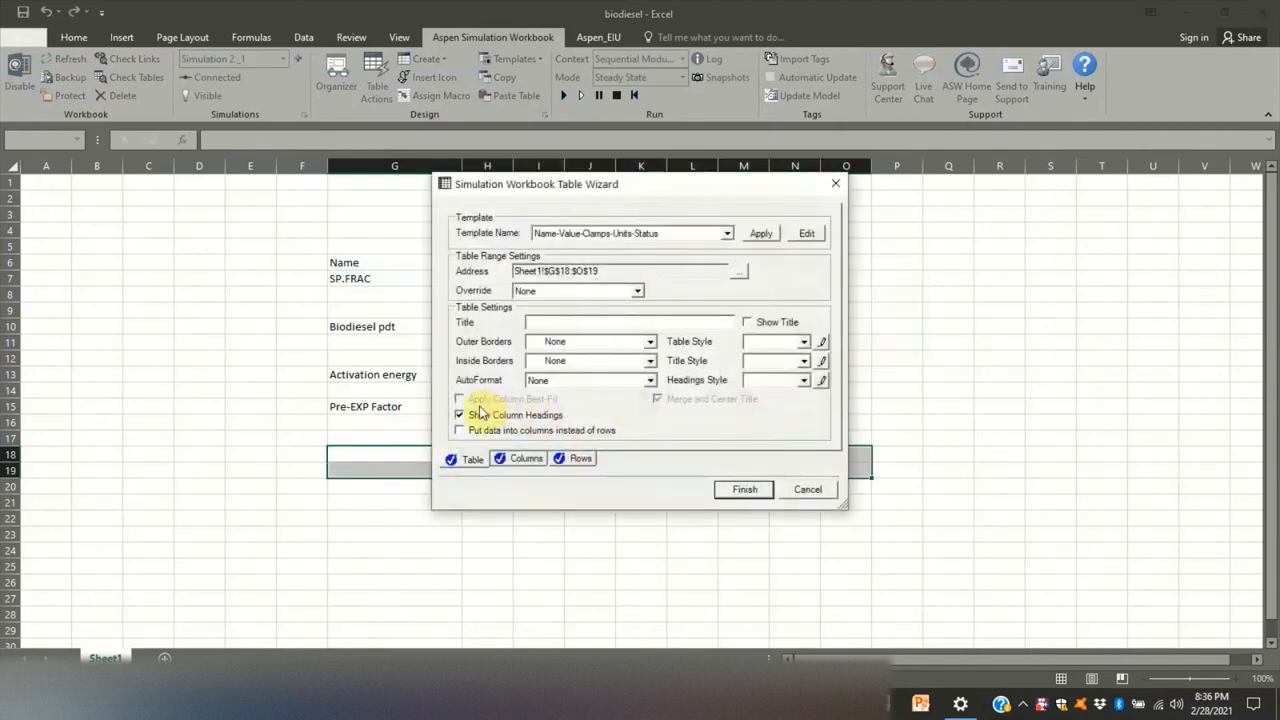
left_click(459, 414)
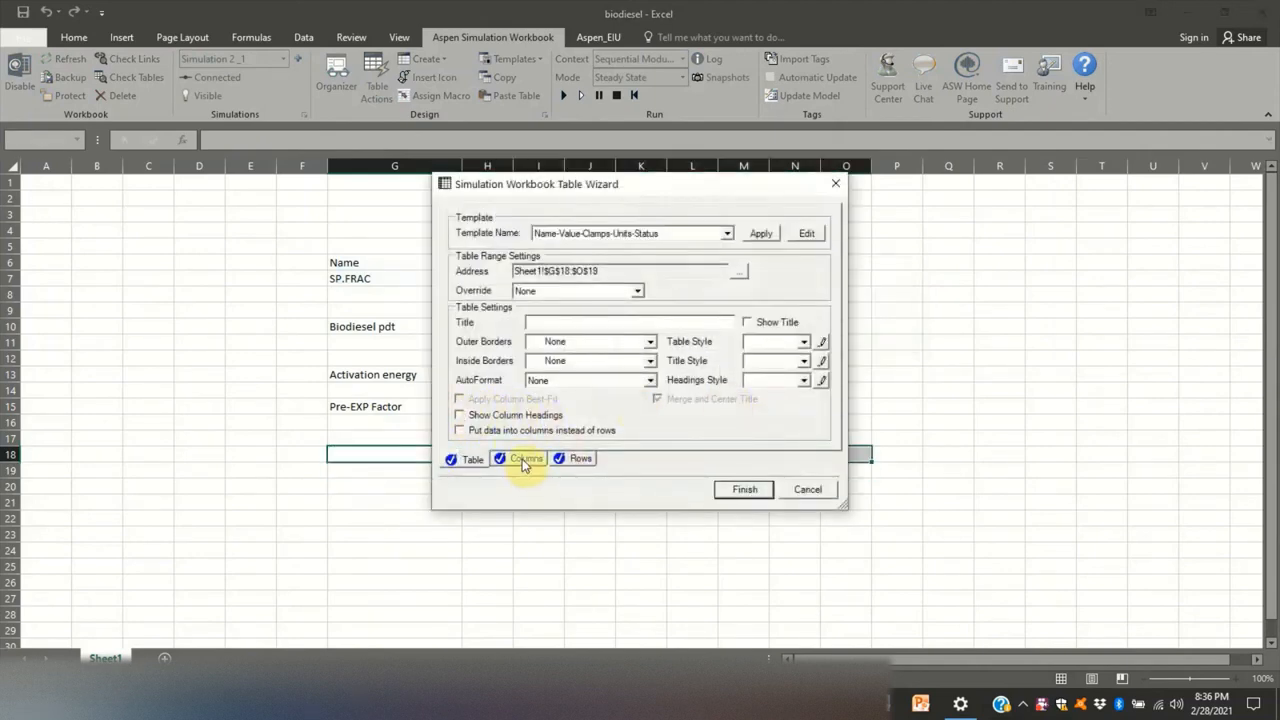
- Finish the METHY-01 table with only Name, Units and Value columns in that order, and close the Organizer
left_click(523, 460)
left_click(543, 283)
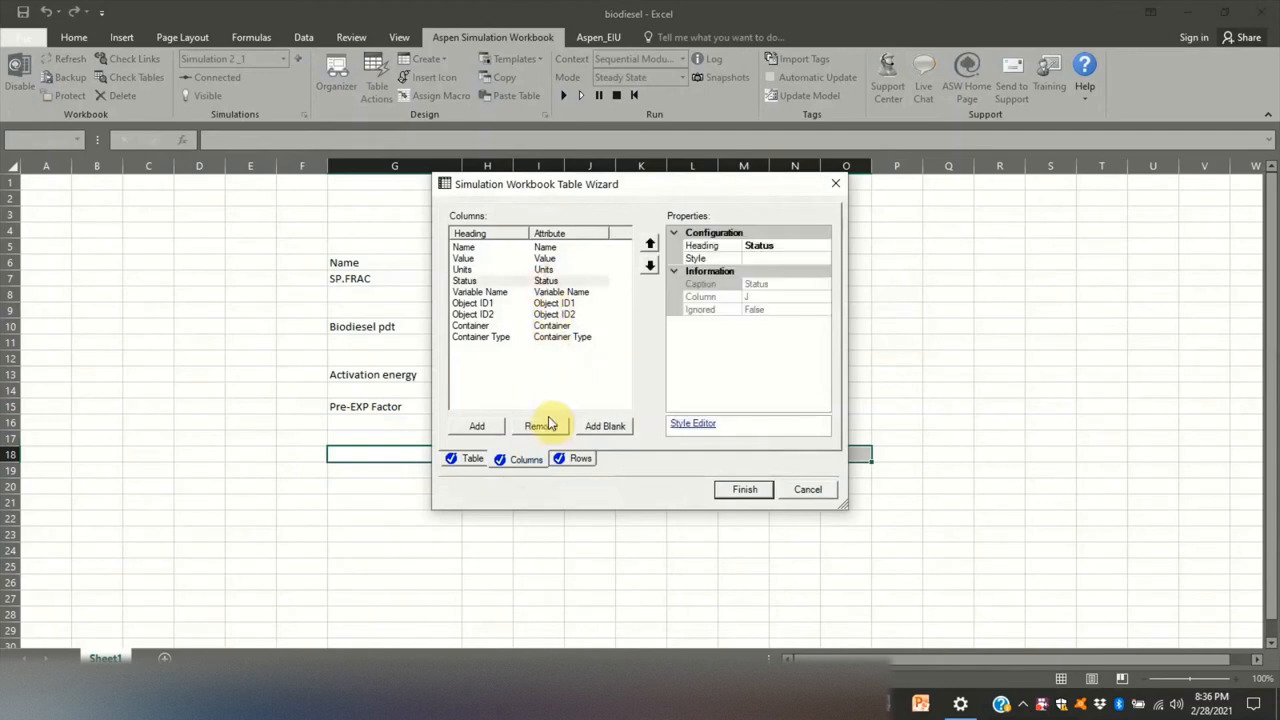
left_click(540, 426)
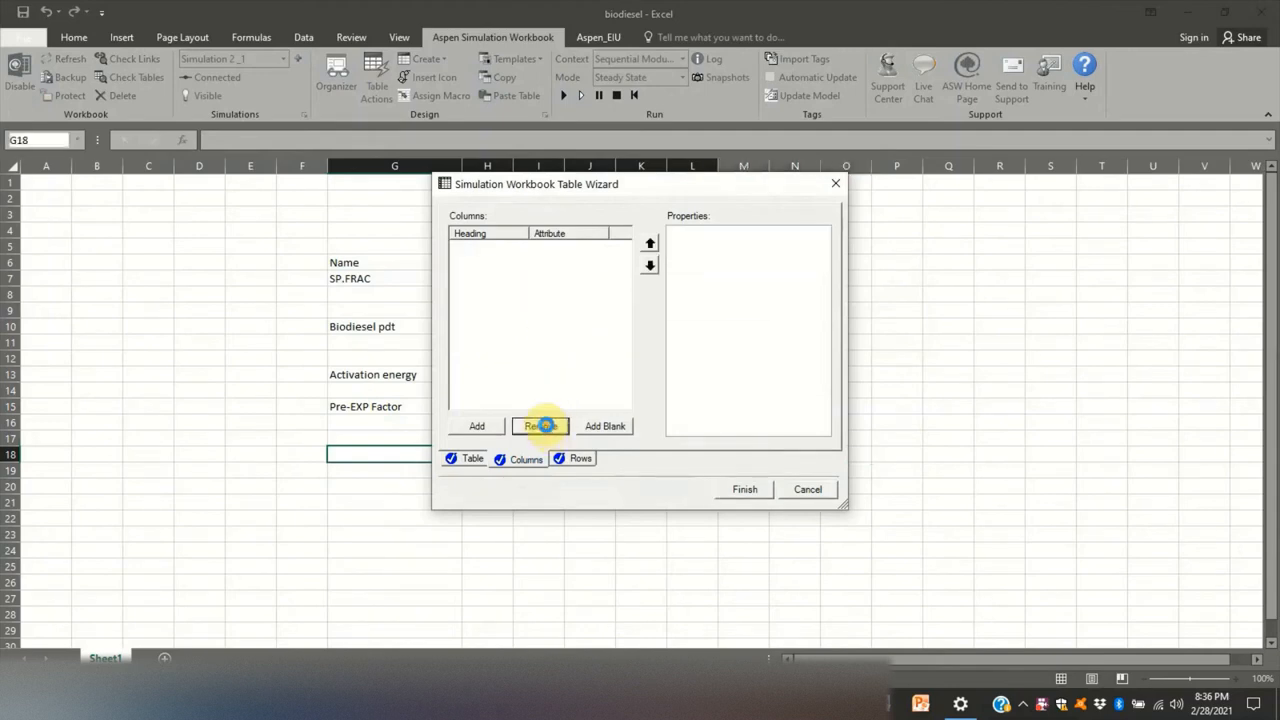
left_click(540, 426)
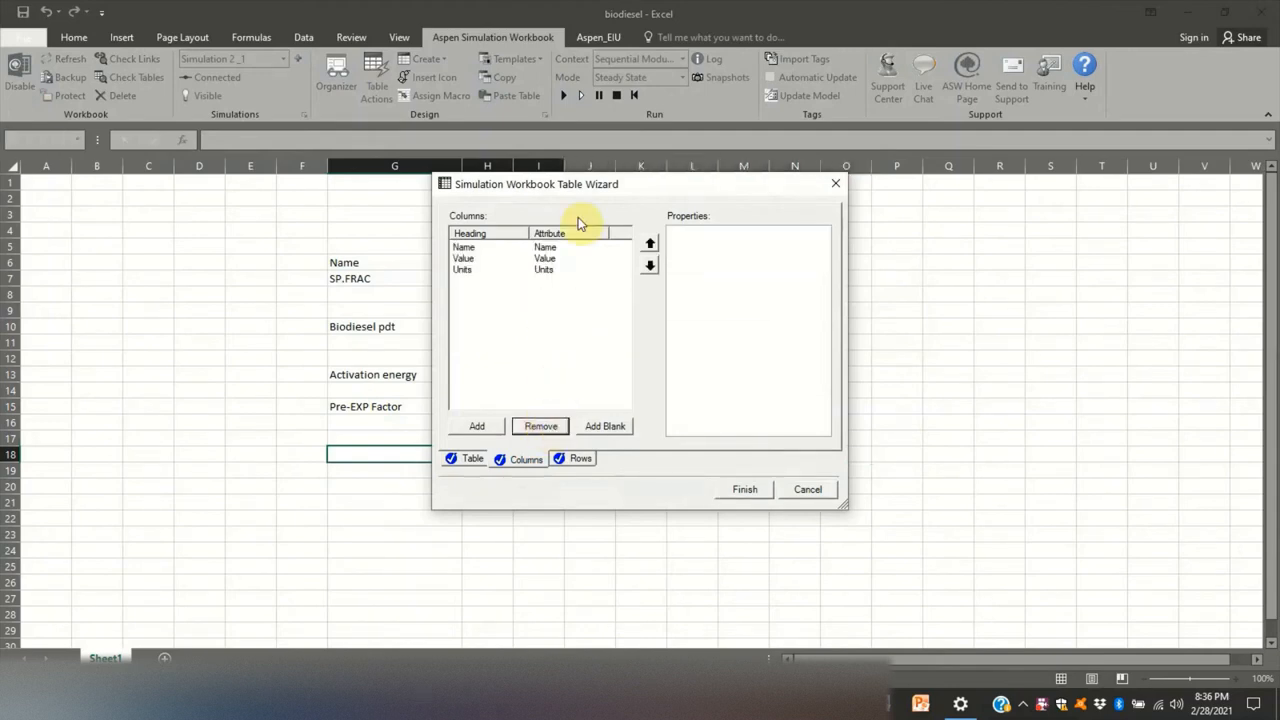
left_click(545, 269)
left_click(650, 243)
left_click(747, 491)
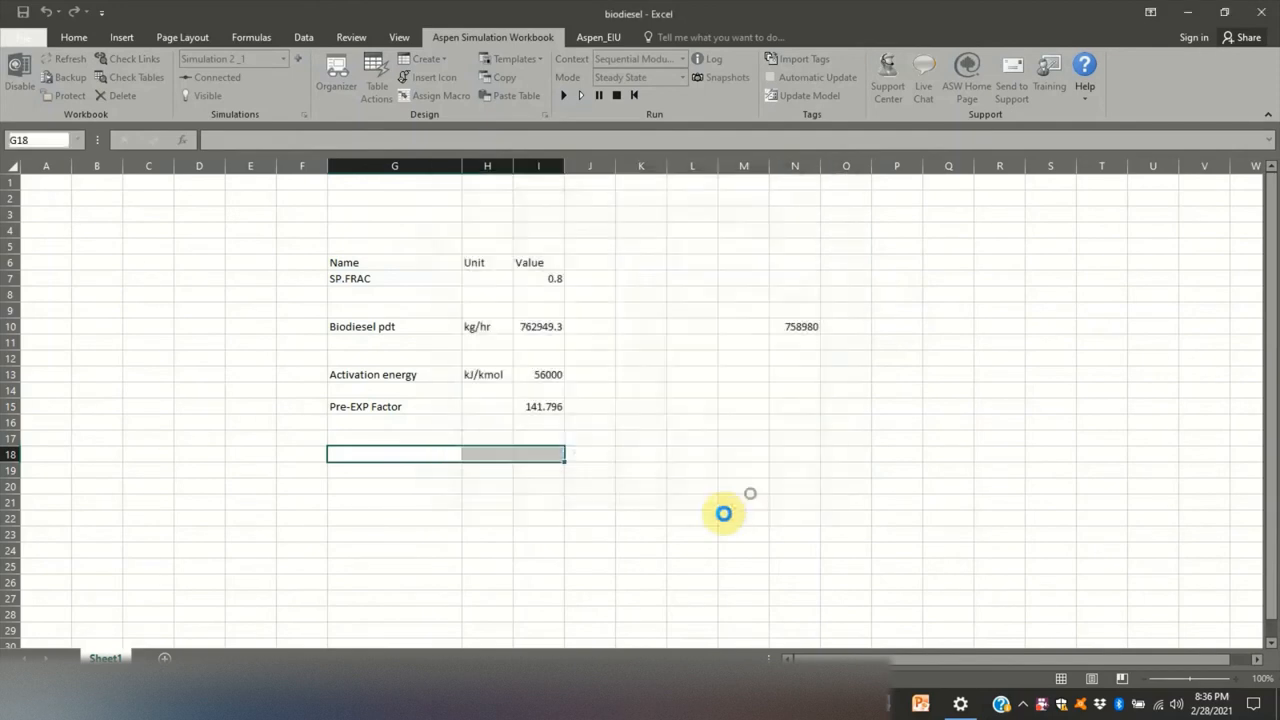
left_click(817, 94)
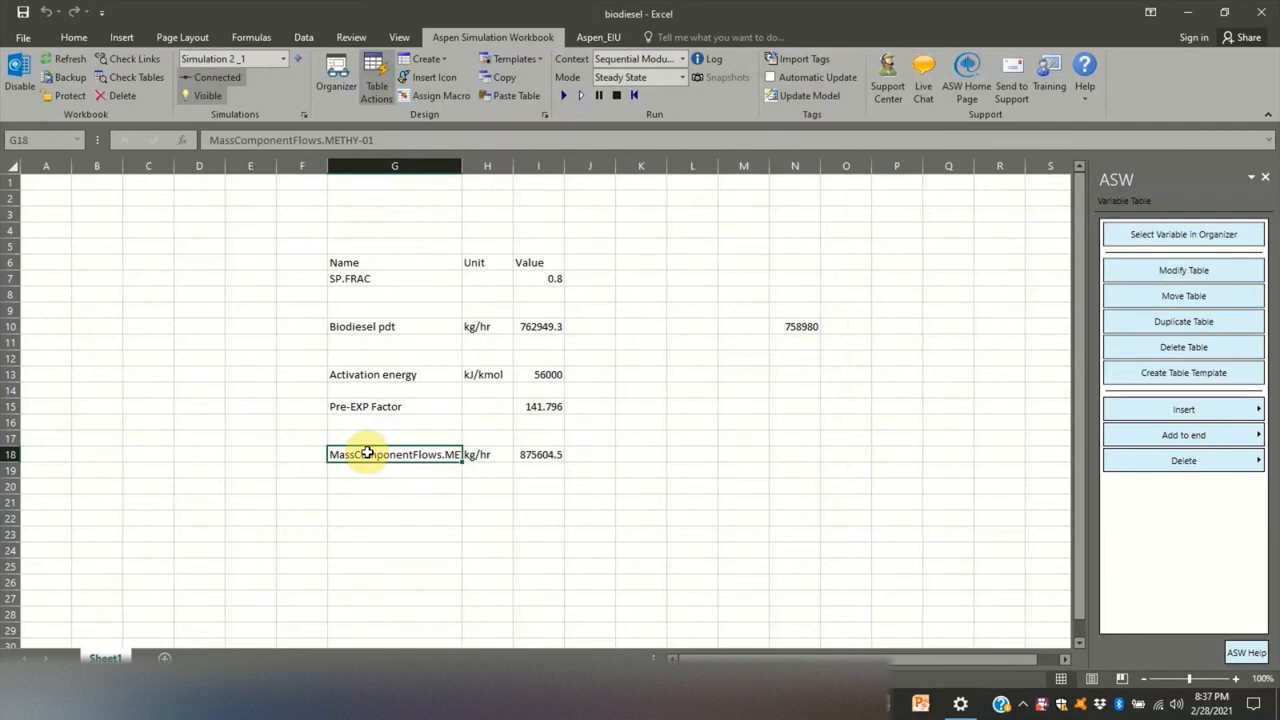
- Rename the METHY-01 mass flow label in cell G18 to "FAME (CSTR)"
type("FAM")
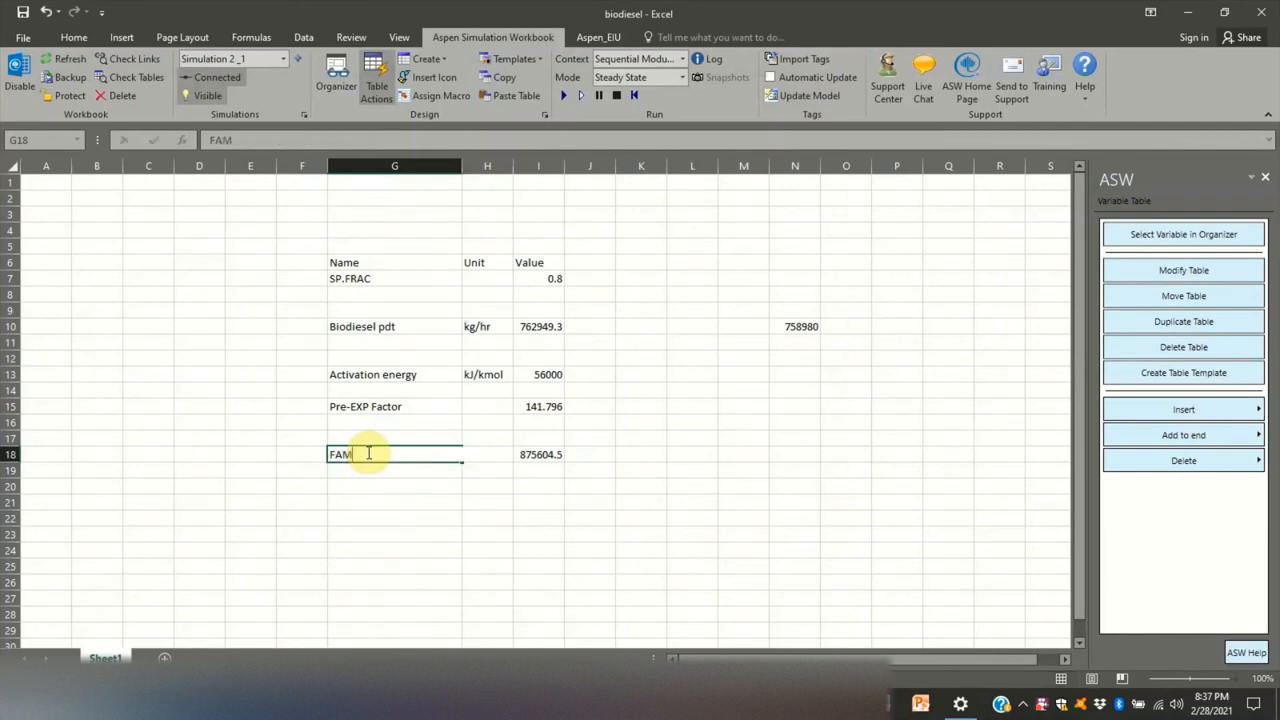
key("BackSpace")
key("BackSpace")
key("BackSpace")
type("FAME (CSTR)")
left_click(740, 503)
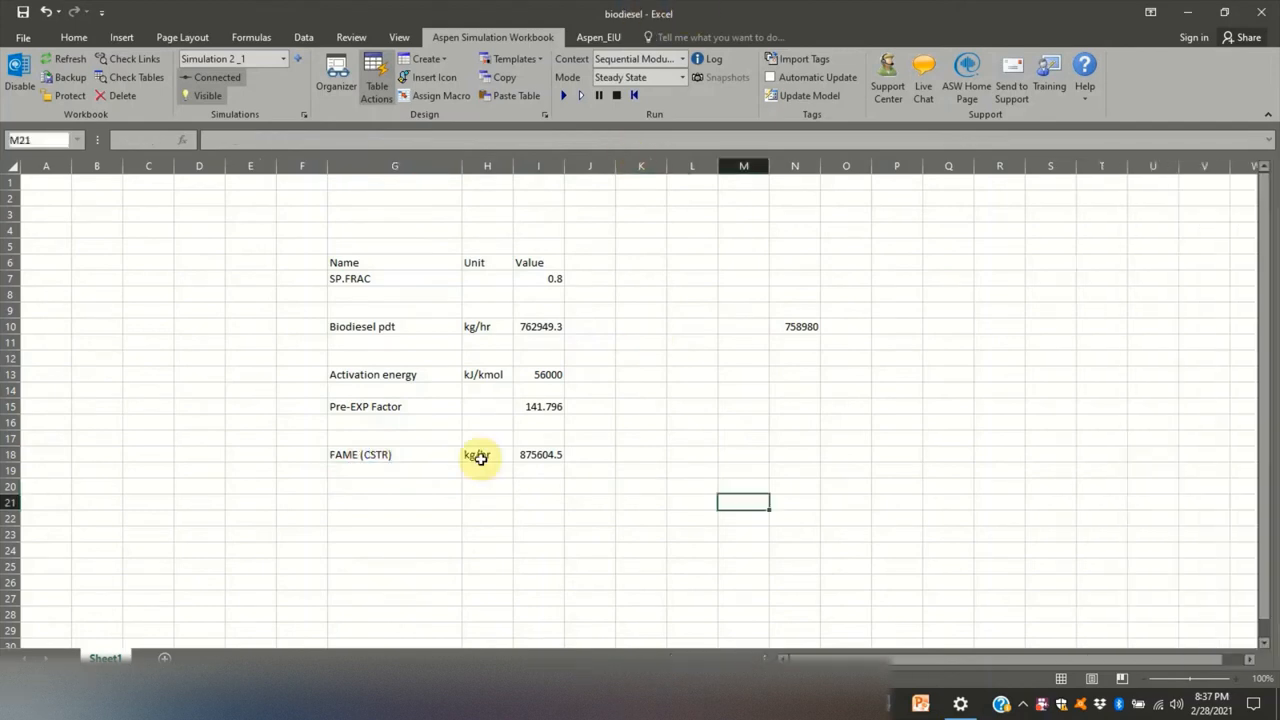
- Hide the linked Aspen Plus simulation and set the activation energy in I13 to 60000 kJ/kmol
left_click(207, 95)
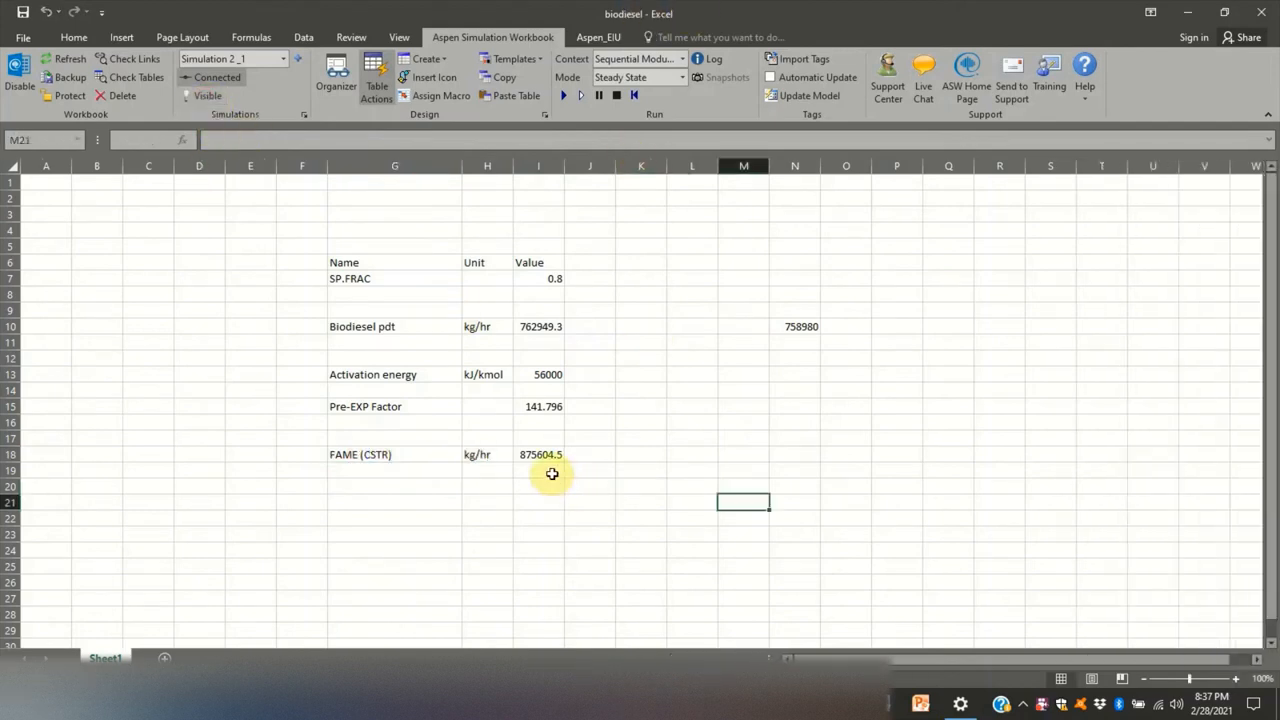
left_click(198, 95)
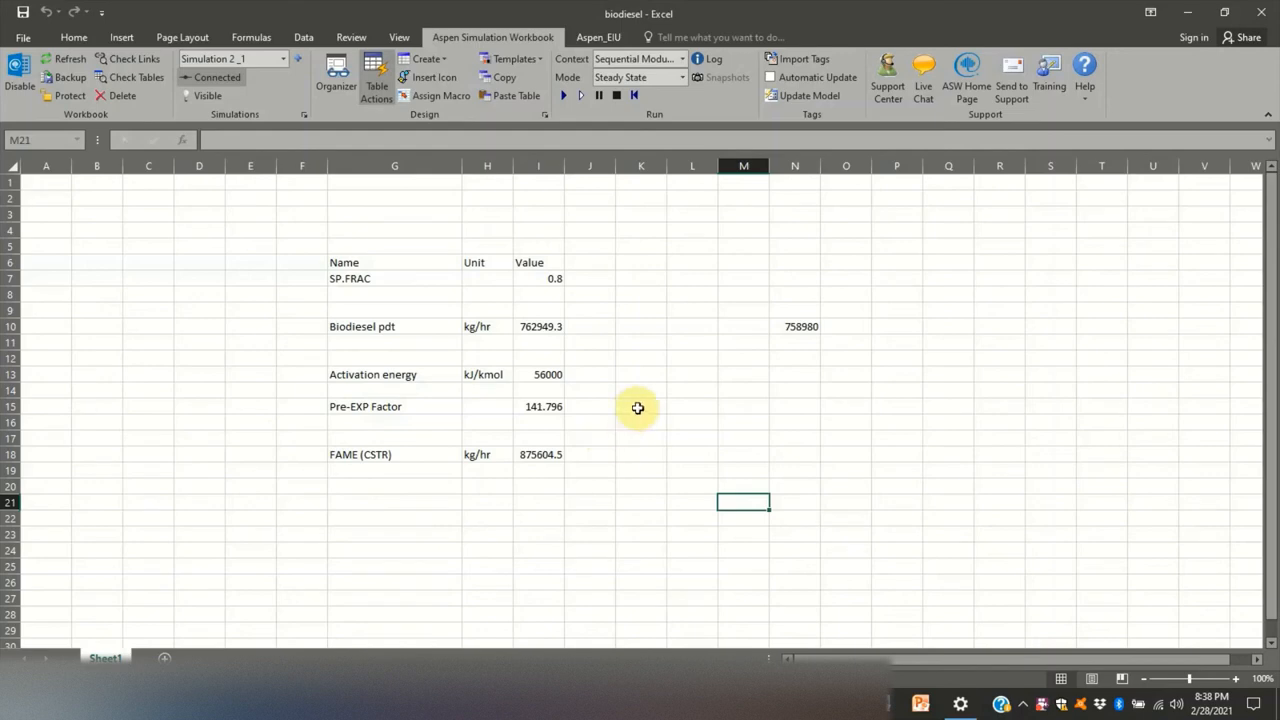
left_click(526, 375)
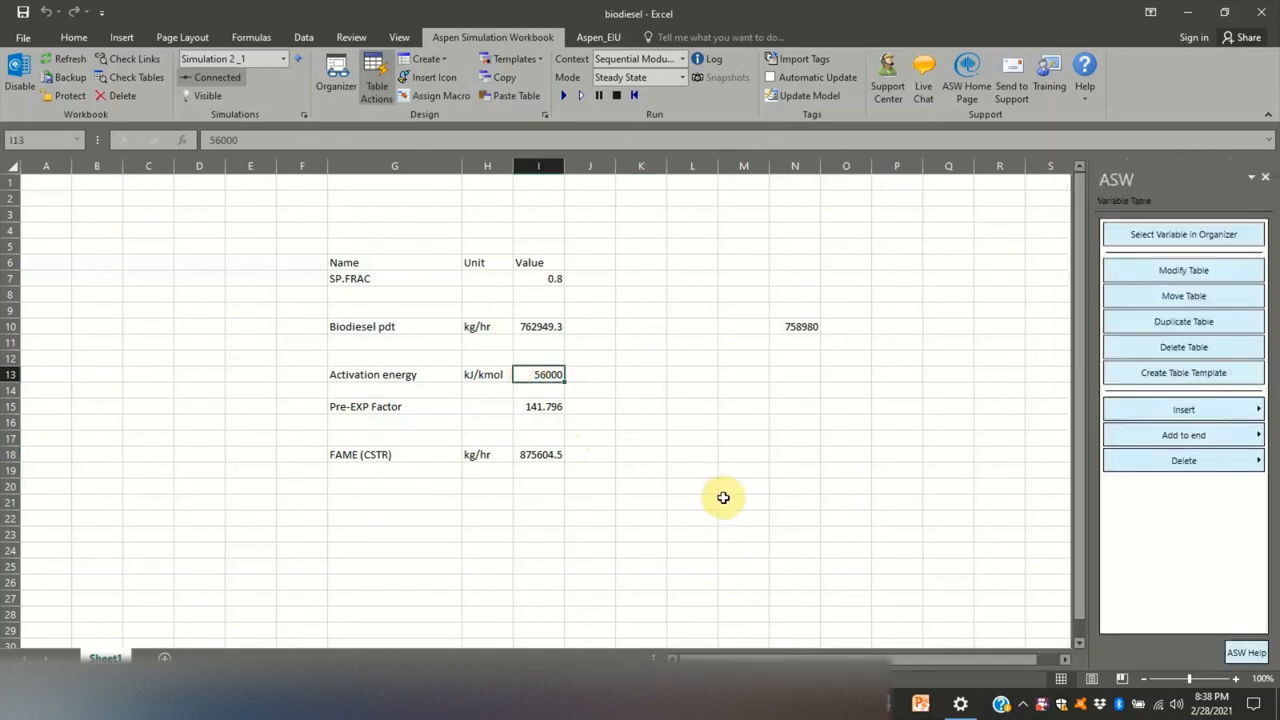
type("6")
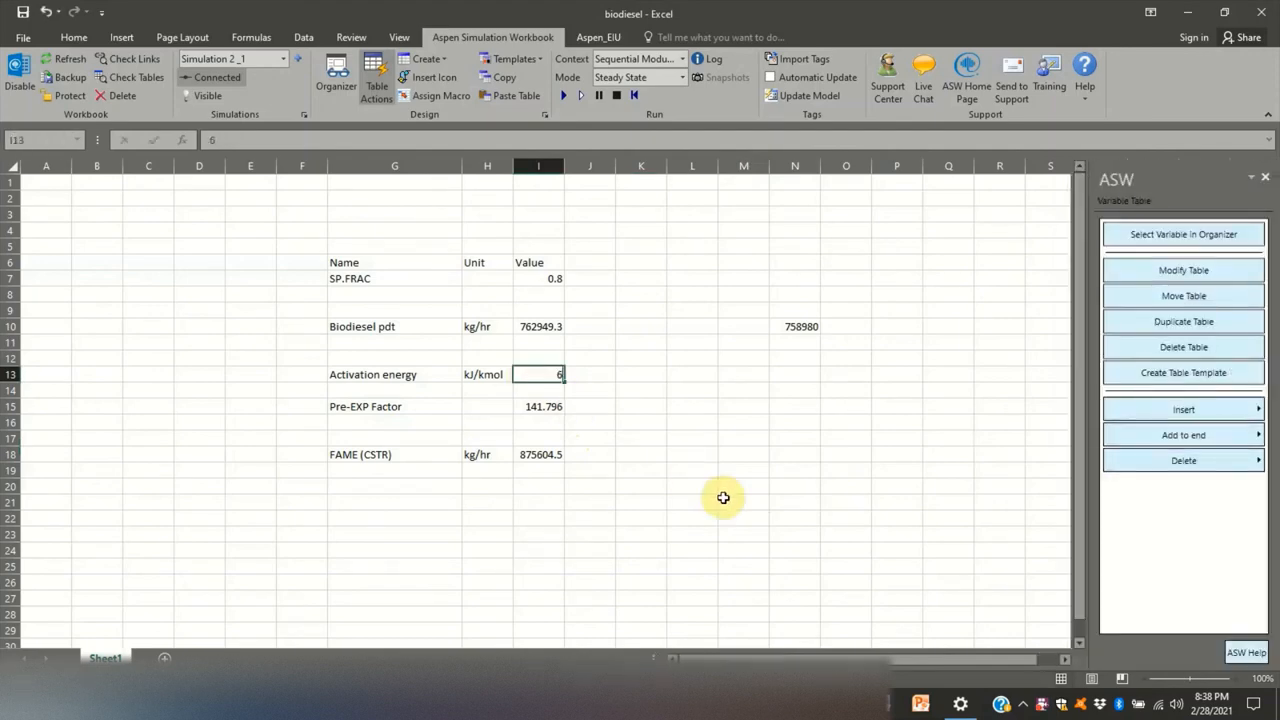
type("0000")
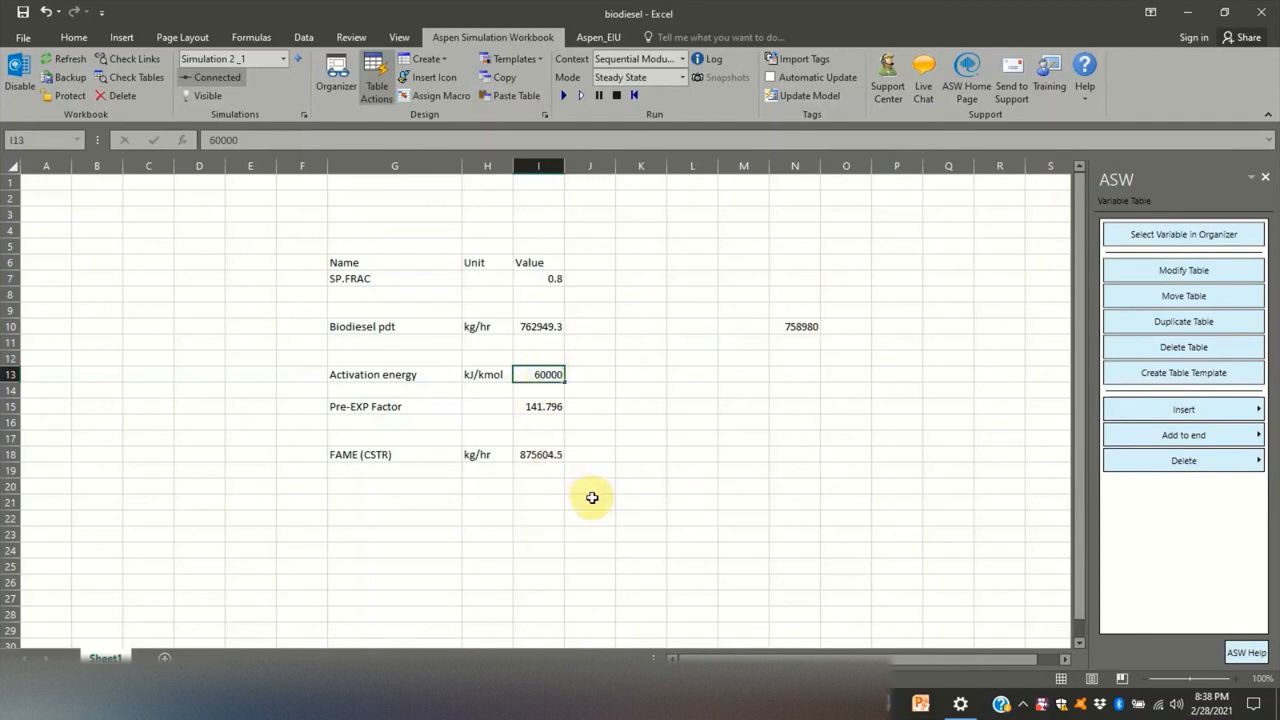
left_click(656, 474)
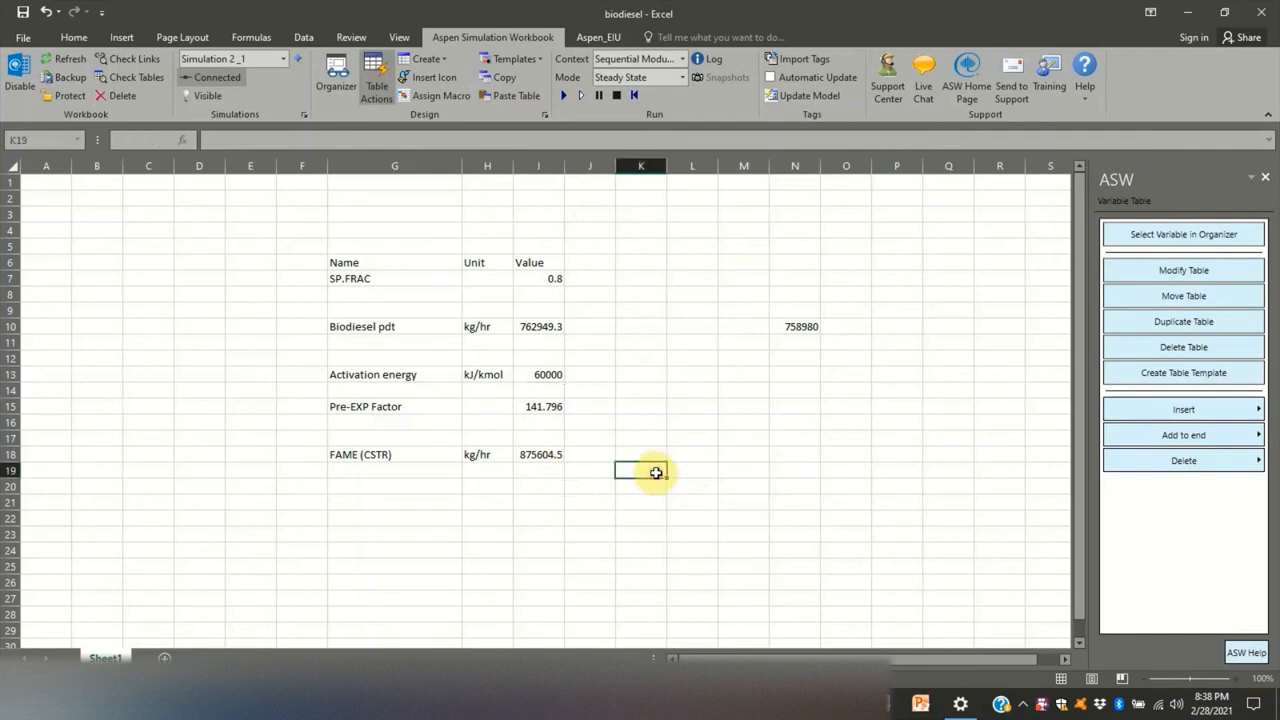
- Copy the FAME (CSTR) value from I18 into M18 for comparison
left_click(546, 453)
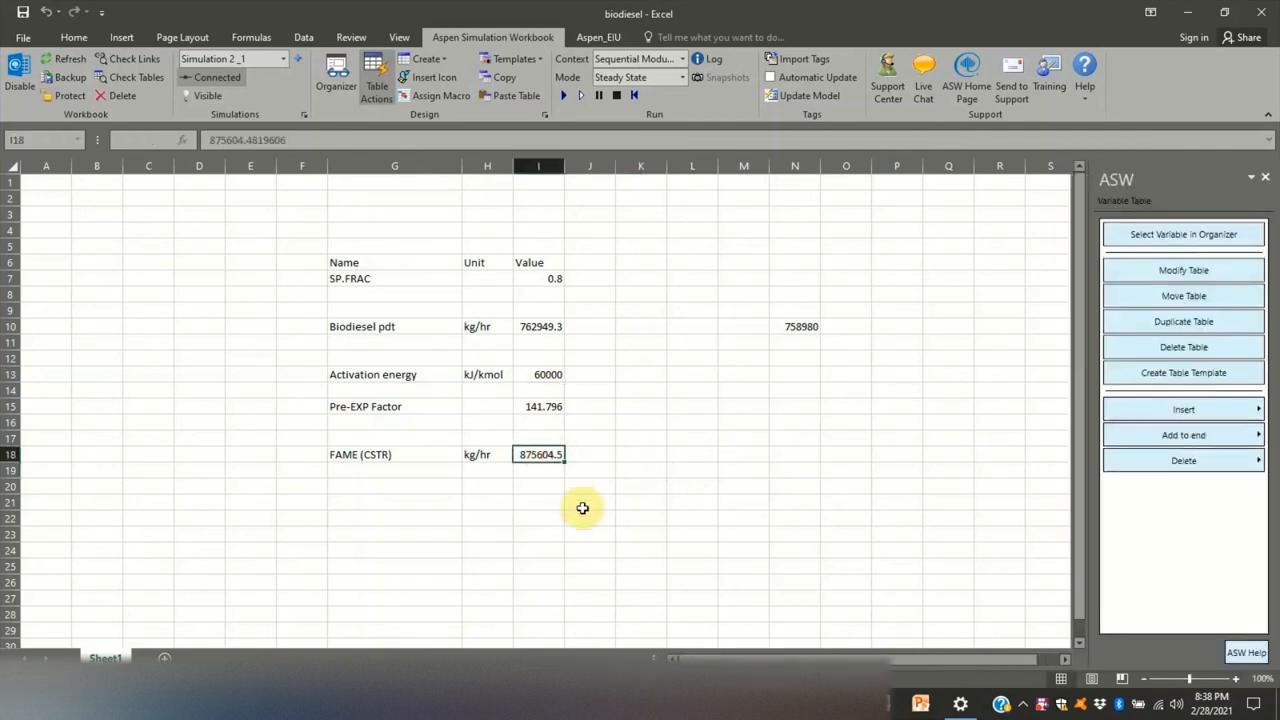
key("ctrl+c")
left_click(732, 453)
key("ctrl+v")
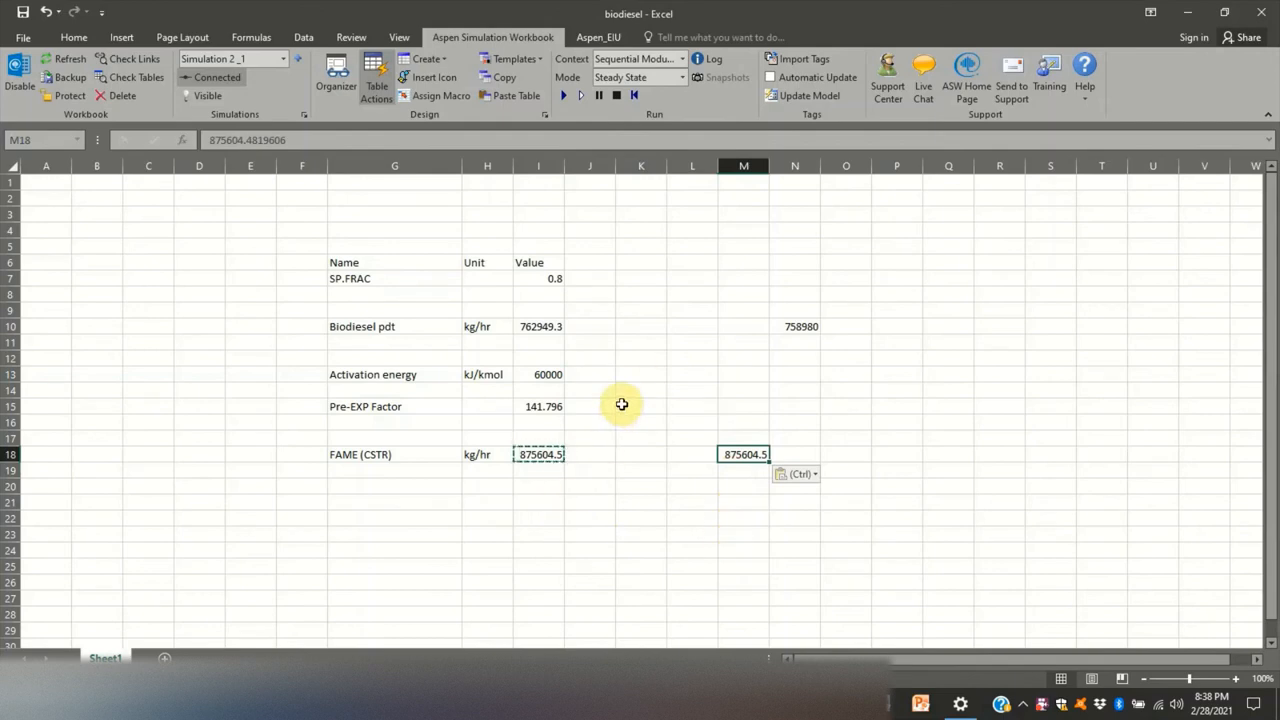
- Reset the linked simulation and run it with the new activation energy
left_click(634, 95)
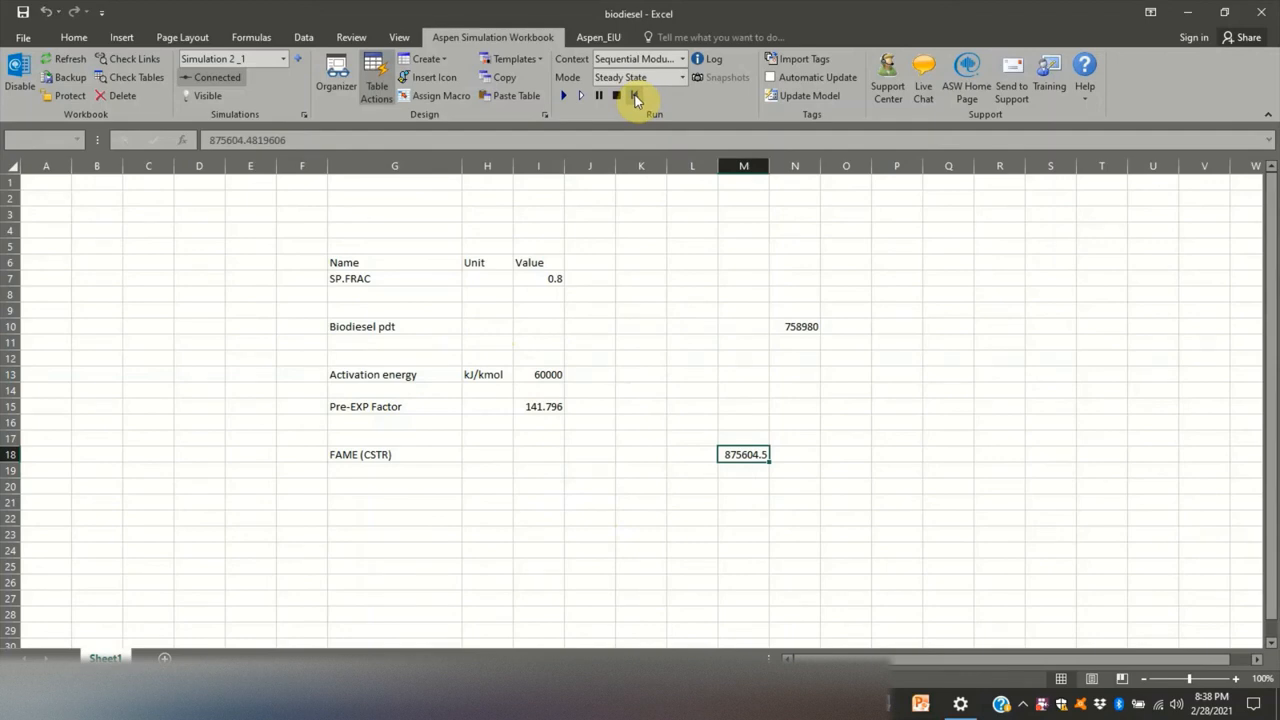
left_click(565, 99)
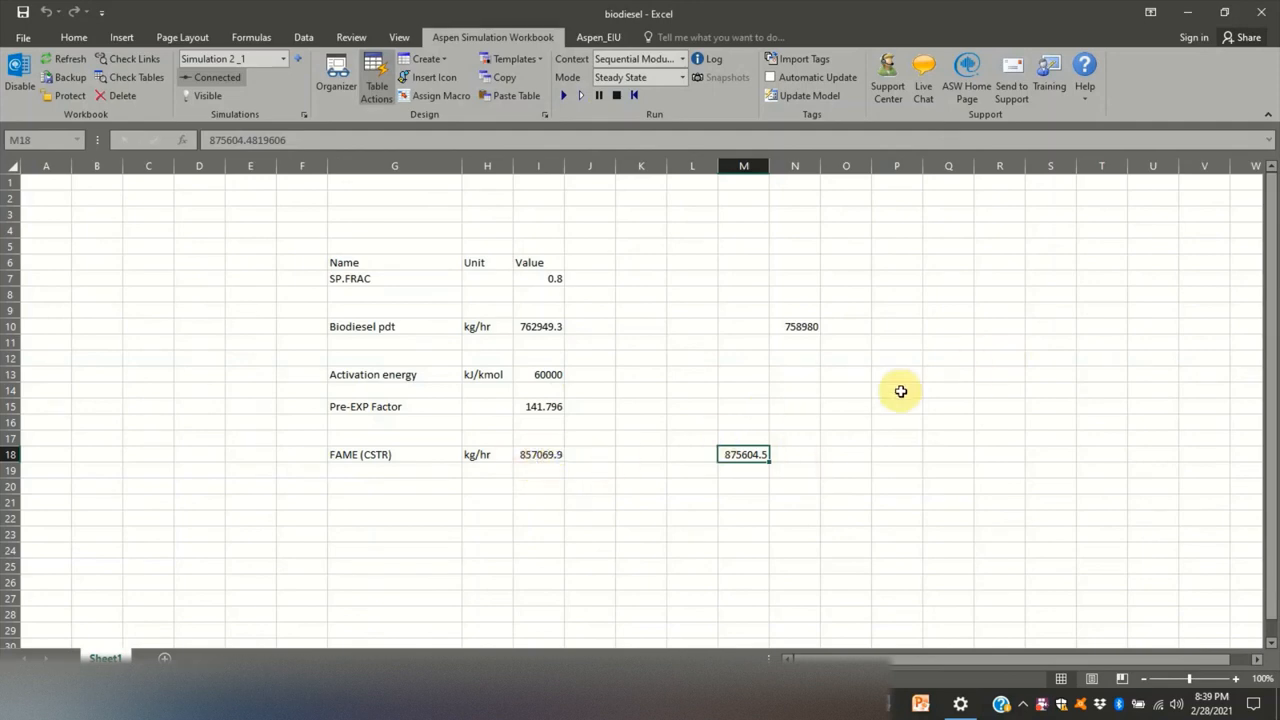
- Enter the column headings Rate, A and E in cells P11, Q11 and R11
left_click(893, 344)
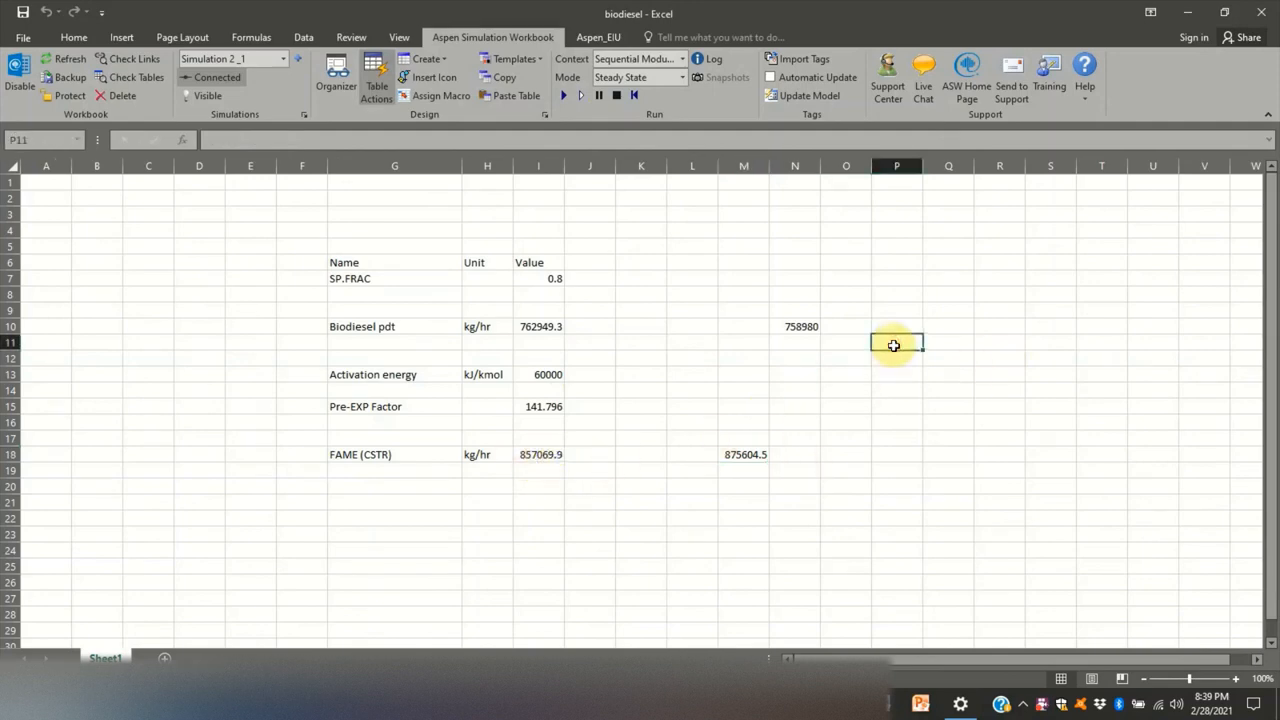
type("Rate")
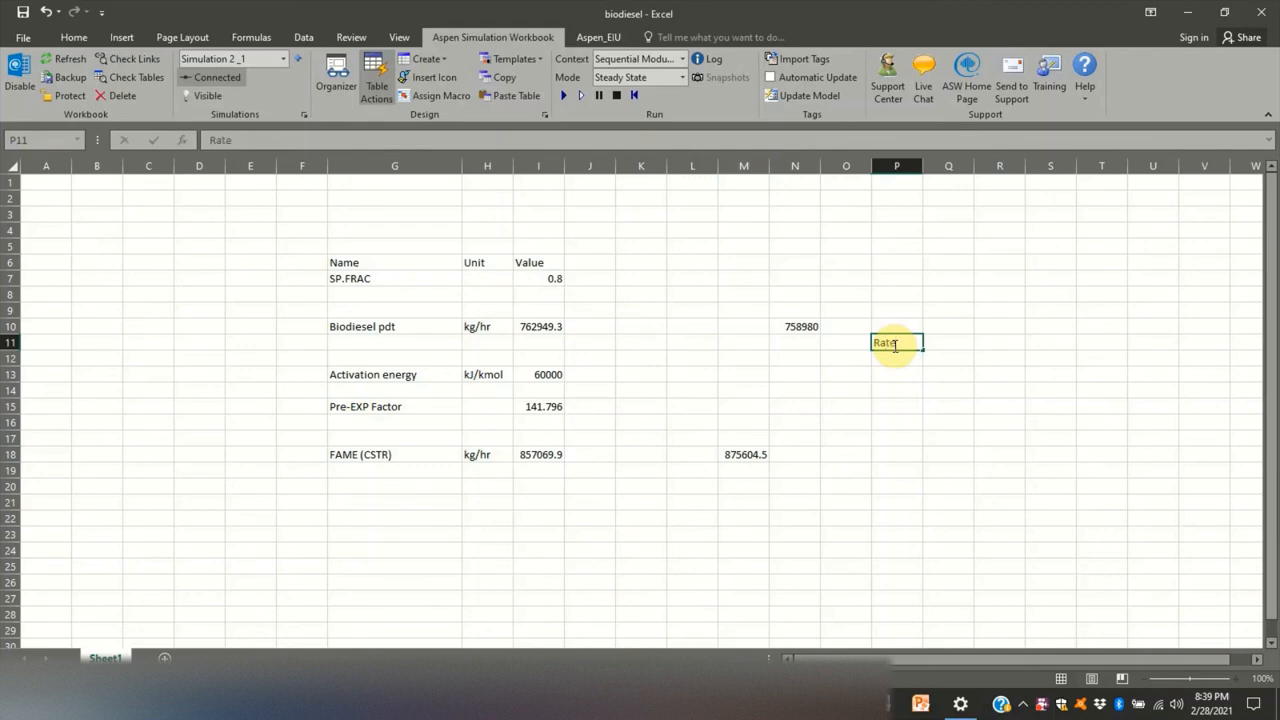
left_click_drag(889, 356, 888, 462)
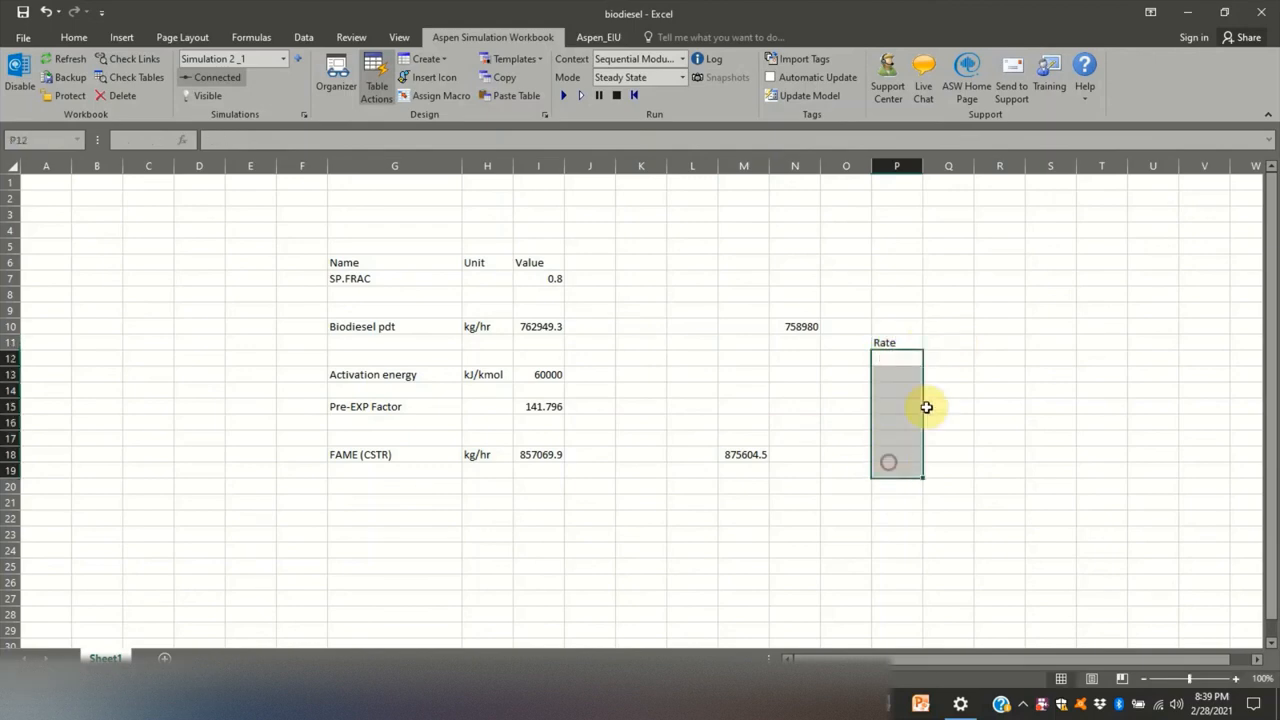
left_click(955, 342)
type("A")
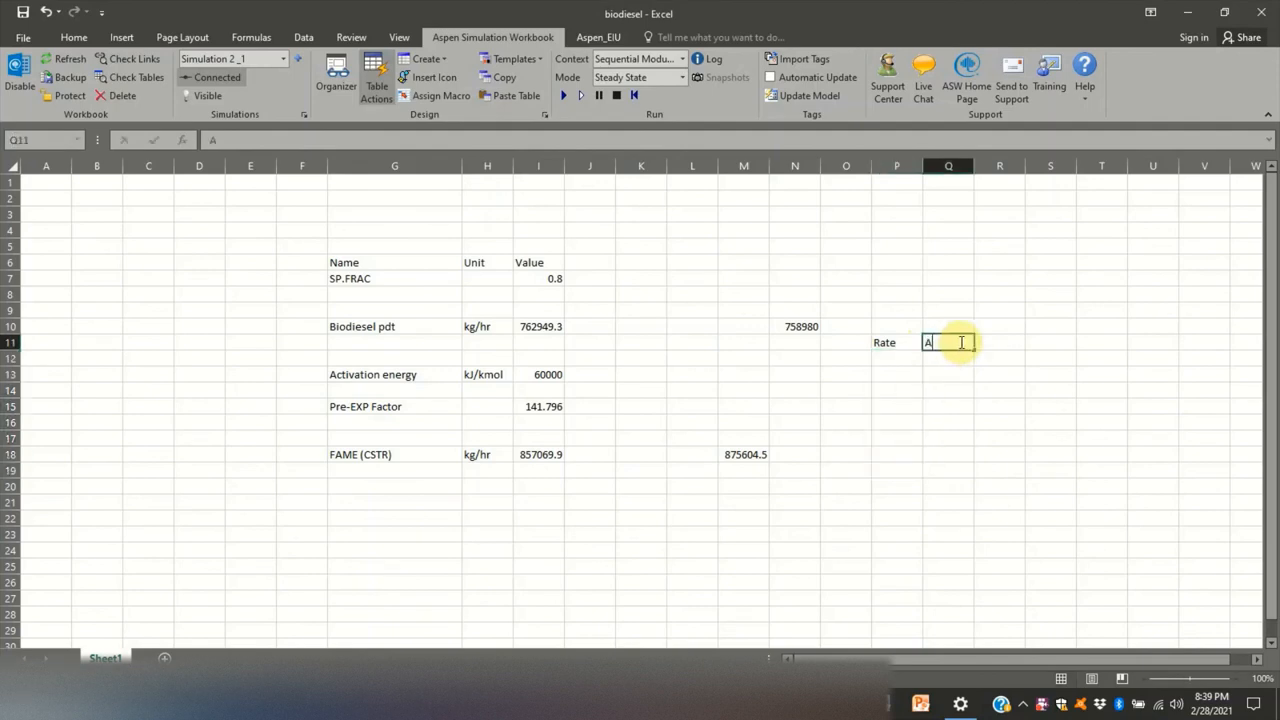
left_click(1008, 342)
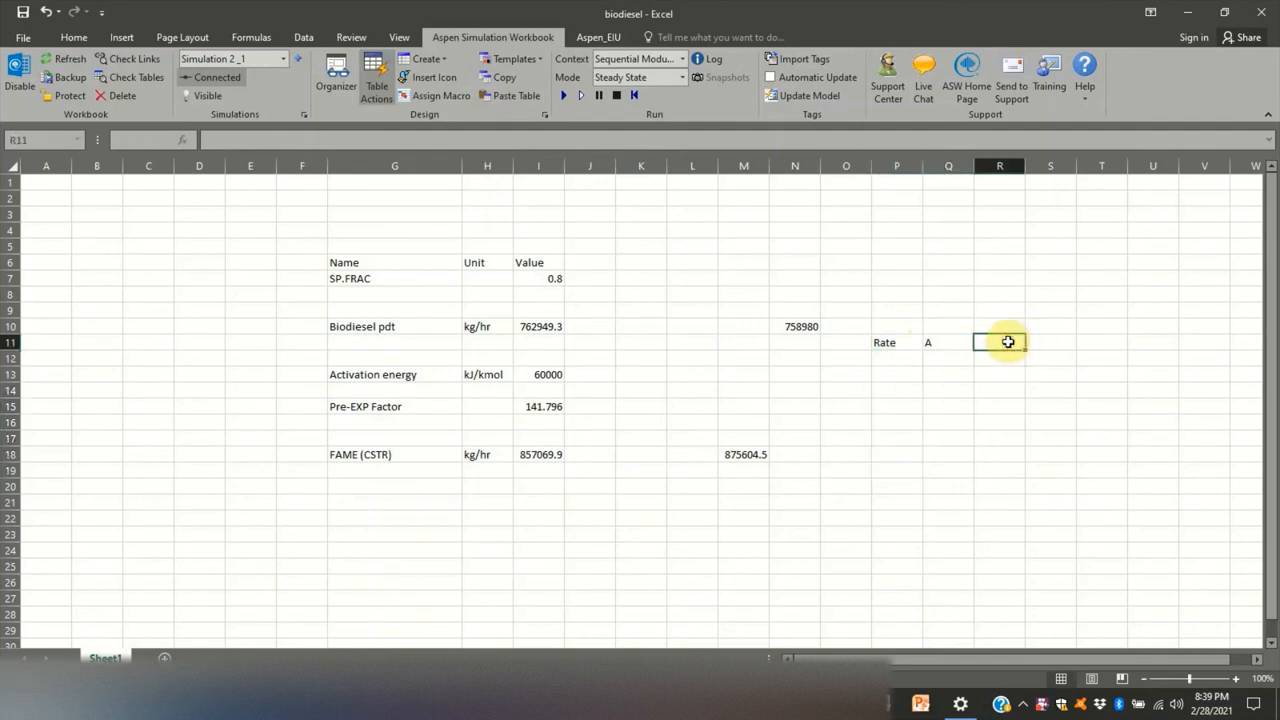
left_click(947, 342)
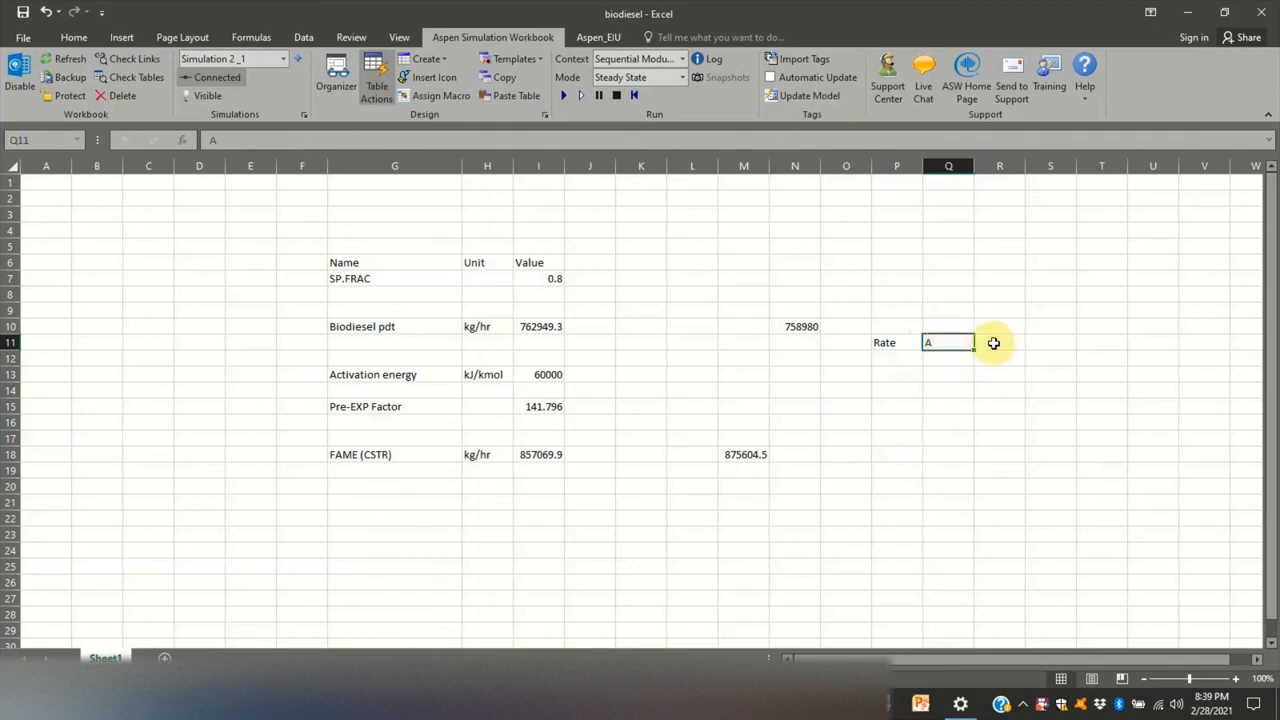
left_click(993, 343)
type("E")
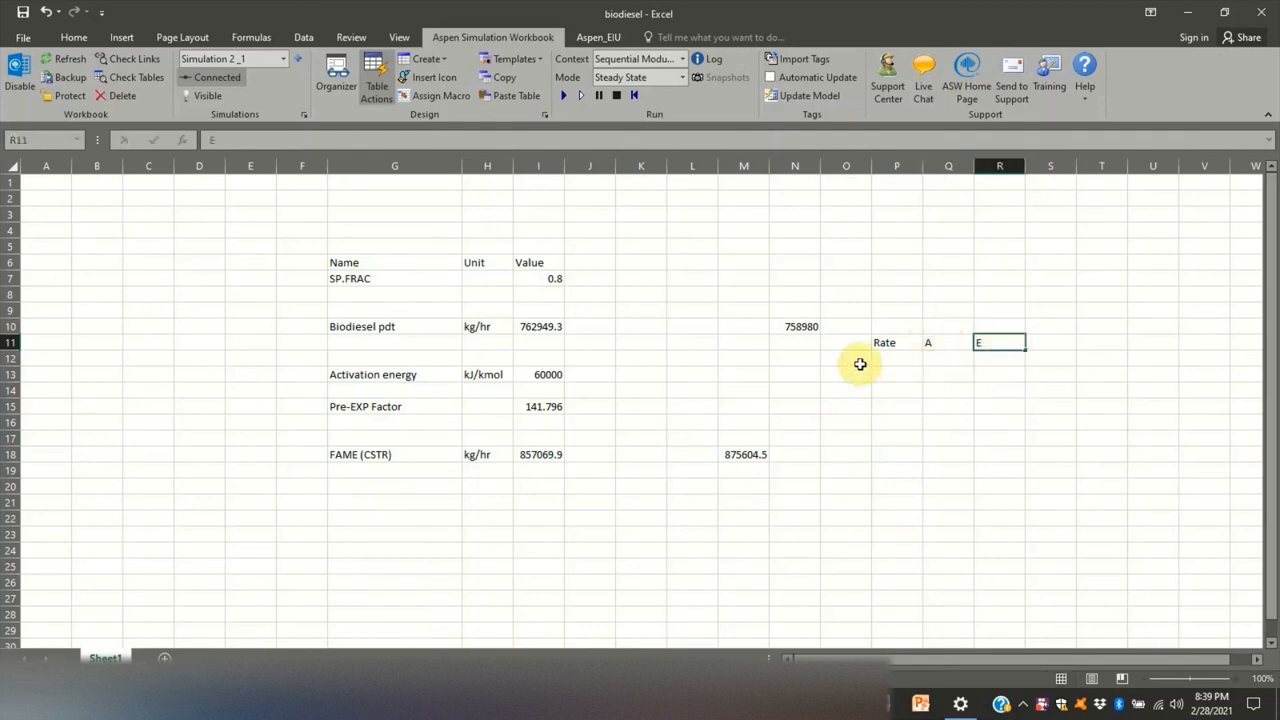
left_click_drag(894, 358, 893, 550)
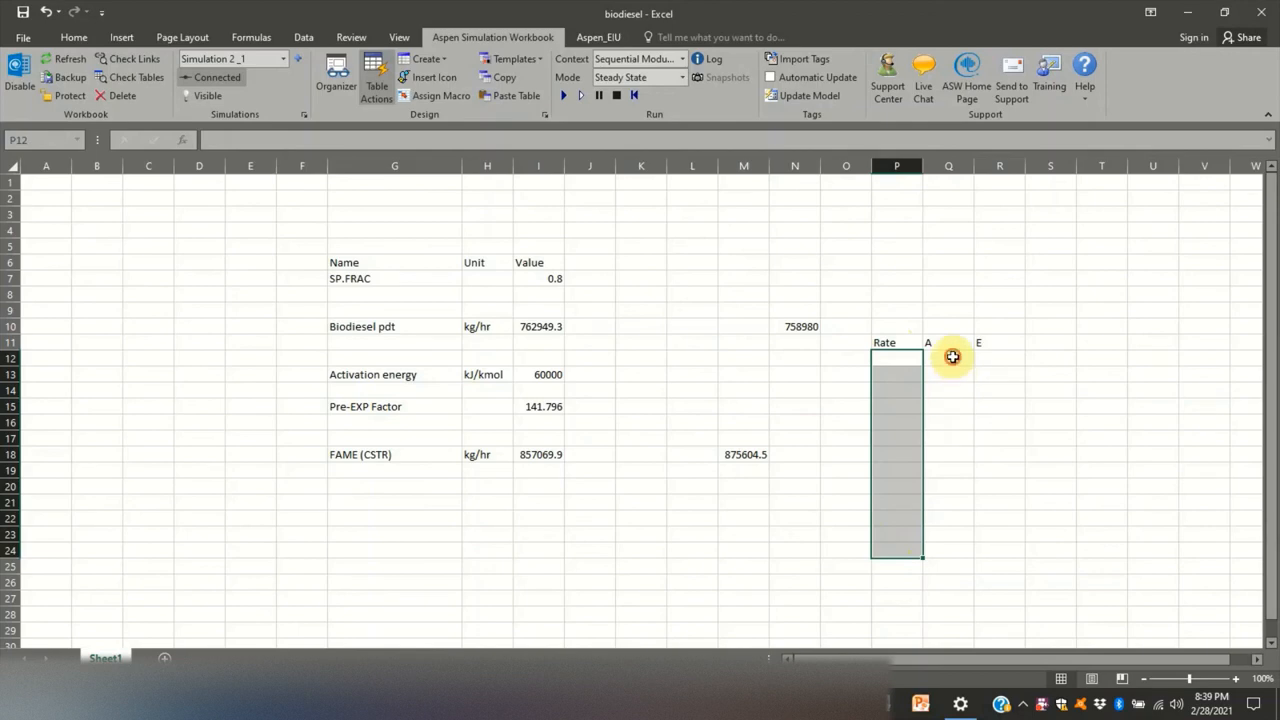
left_click_drag(951, 357, 965, 545)
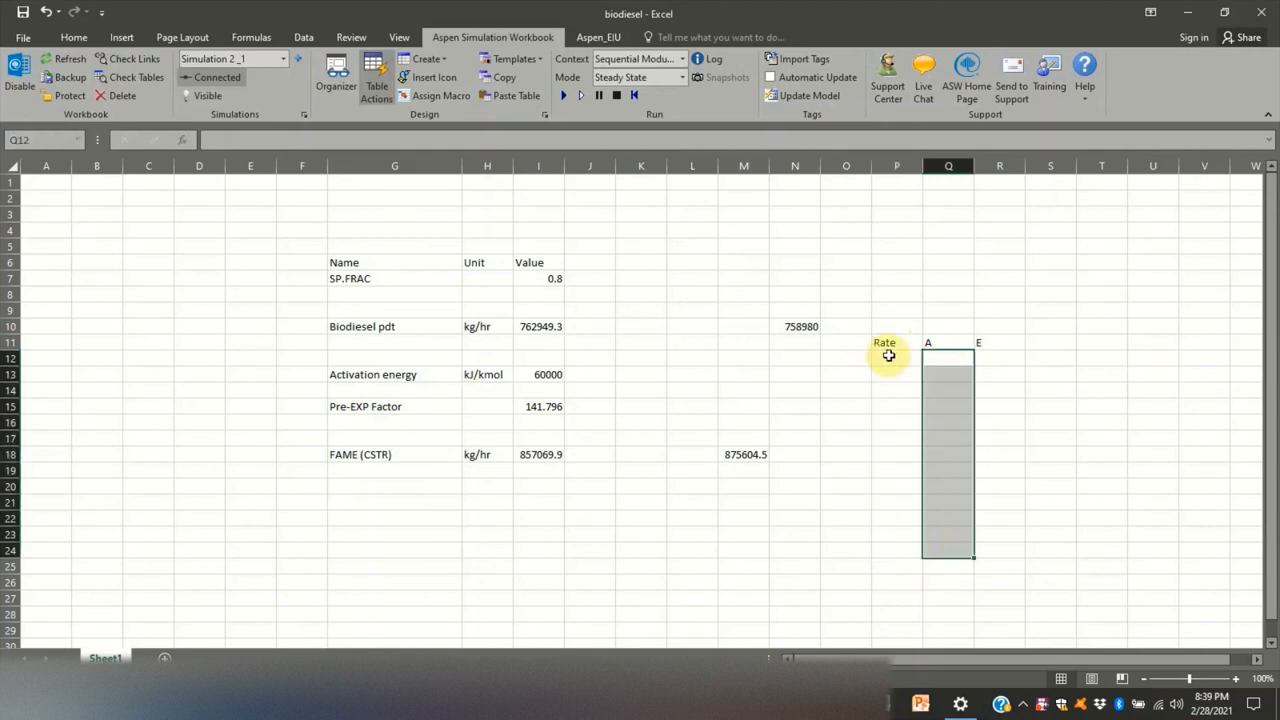
left_click_drag(1002, 358, 1012, 533)
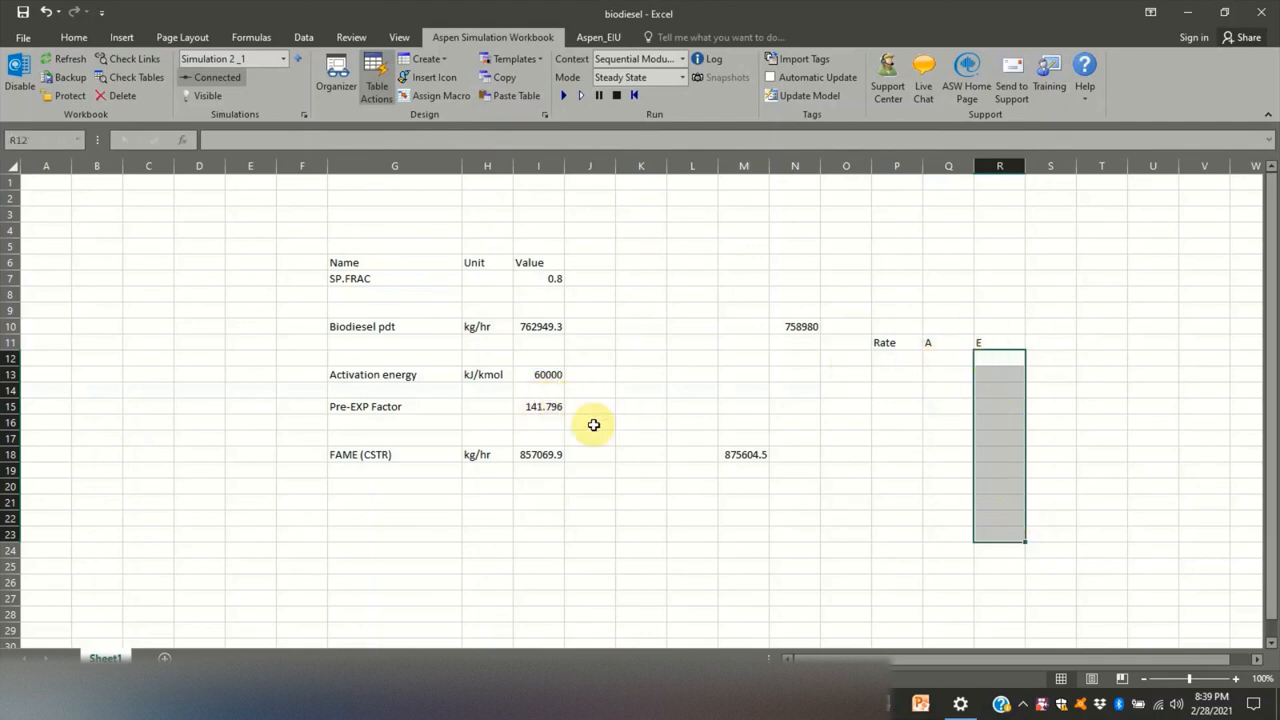
- Add the column heading FAMES in cell S11
left_click(1092, 341)
left_click(1037, 344)
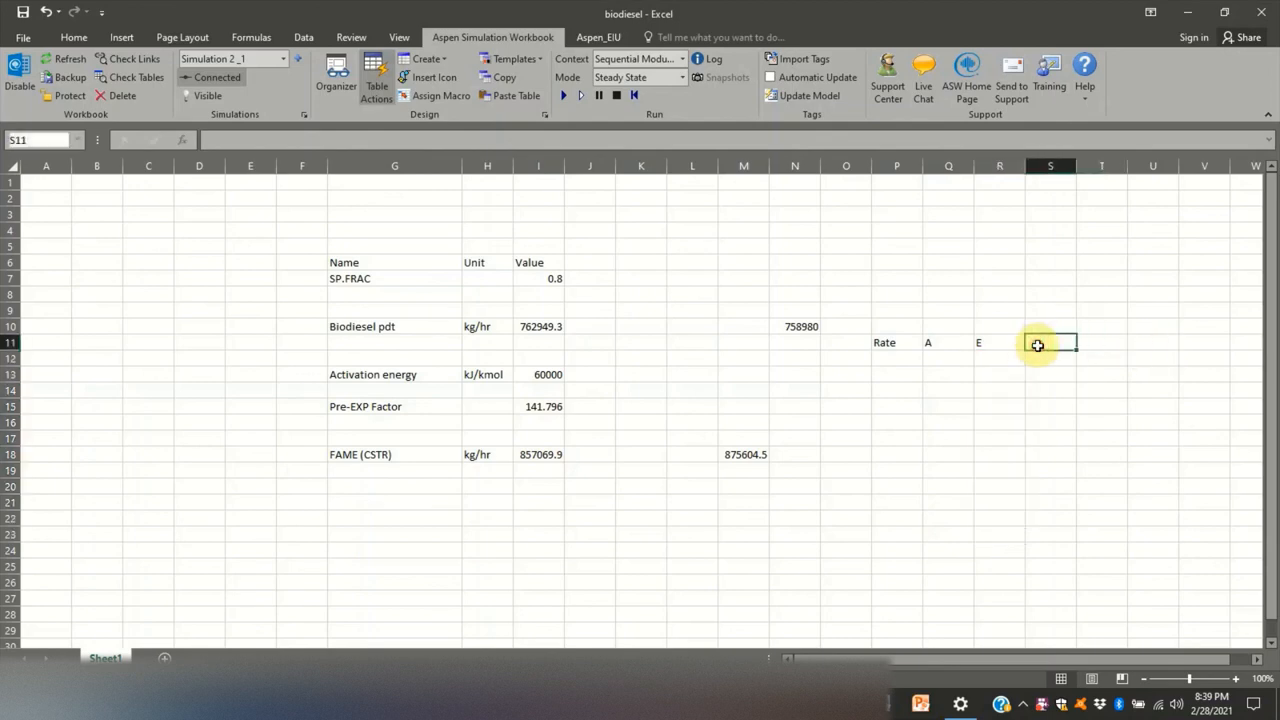
type("FAME")
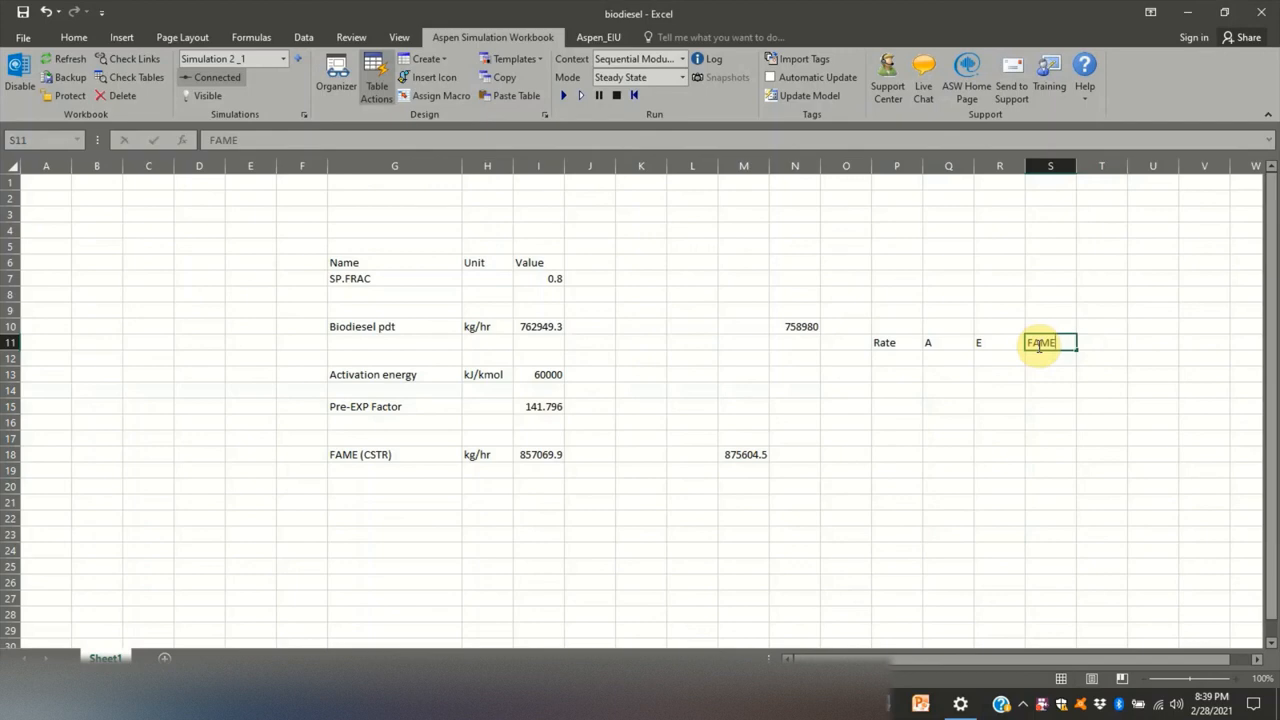
type("S")
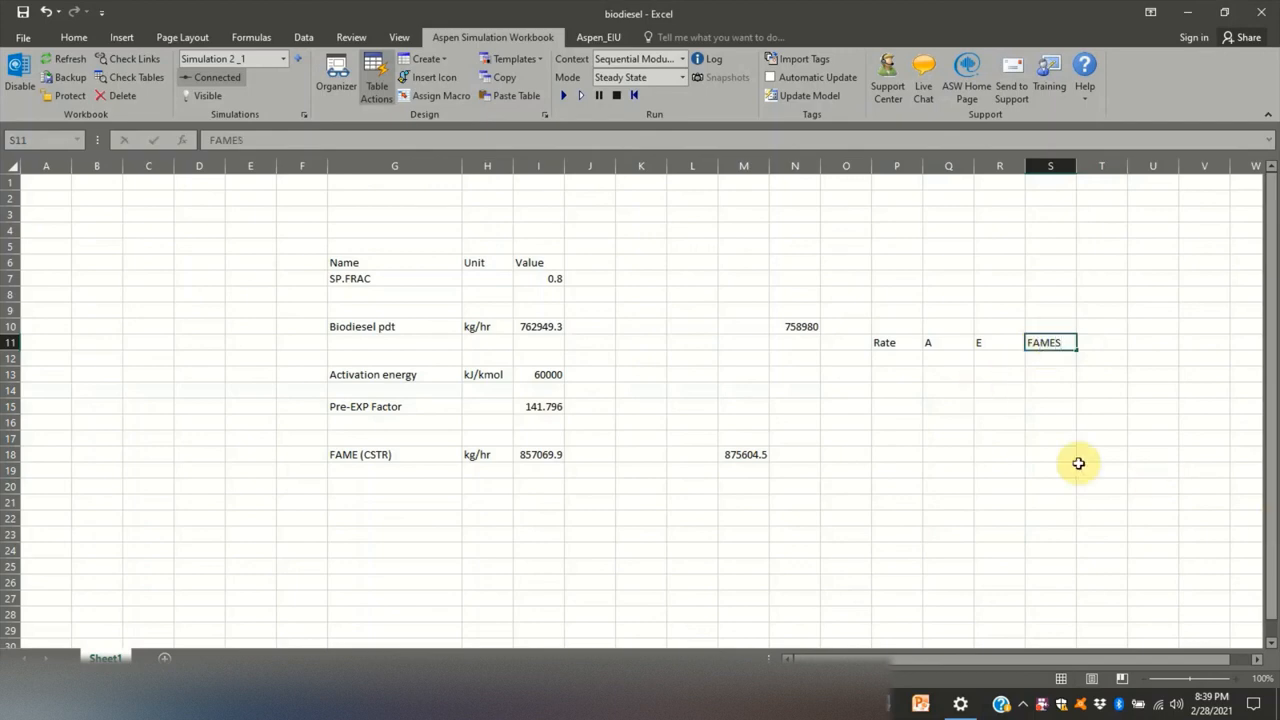